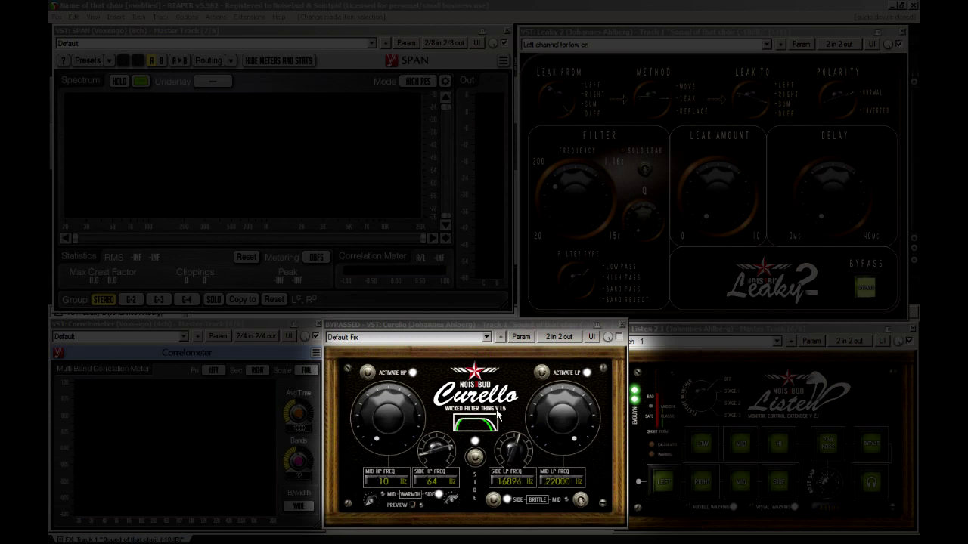
Toggle the bypass states of Leaky 2 and Curello and bring the Listen plugin window to the front
{"action": "left_click", "coordinate": [866, 291]}
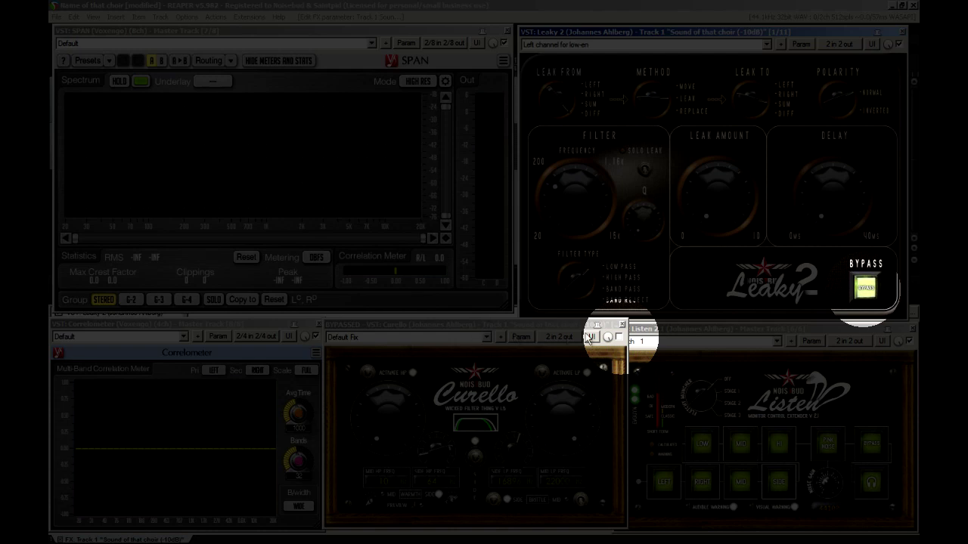
{"action": "left_click", "coordinate": [620, 341]}
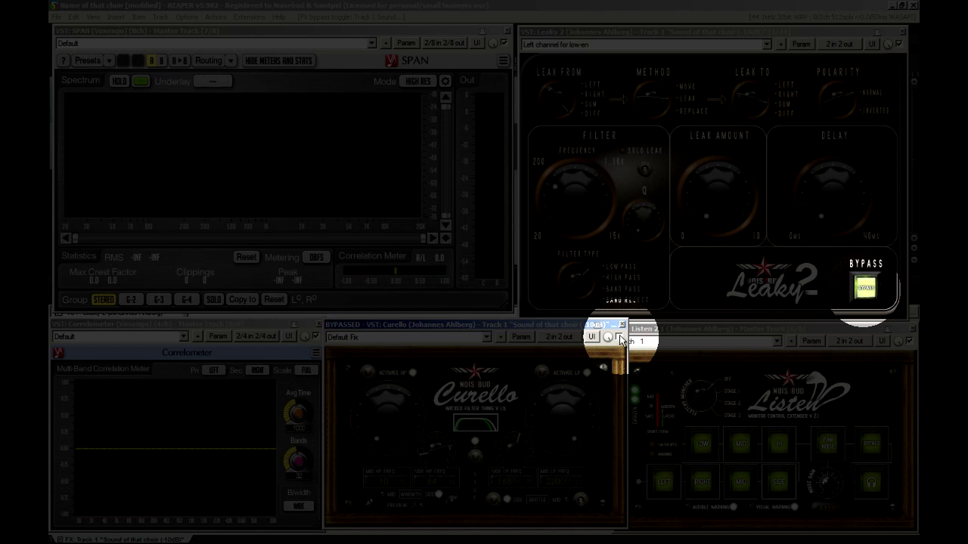
{"action": "left_click", "coordinate": [685, 330]}
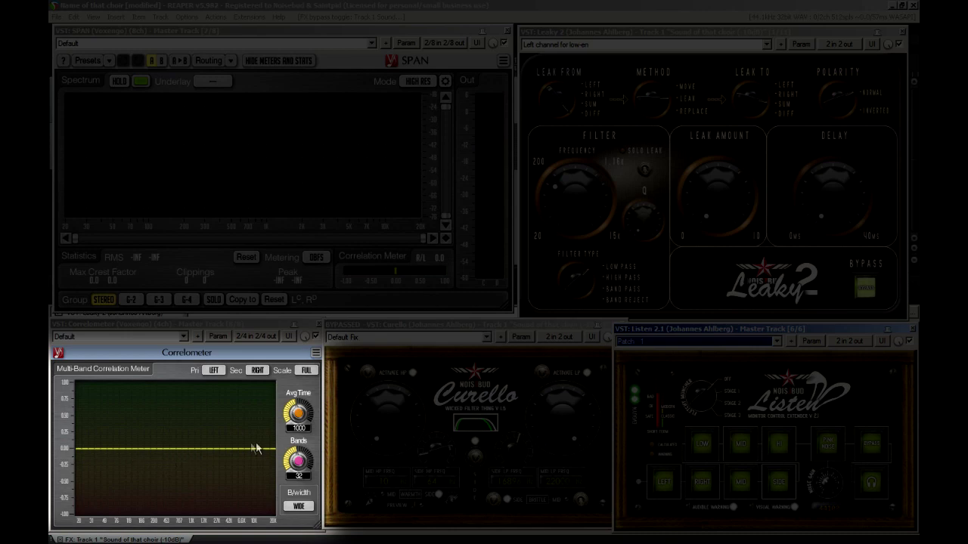
Try 64 bands in the Correlometer and return the band count to 32
{"action": "left_click_drag", "start_coordinate": [297, 459], "coordinate": [297, 438]}
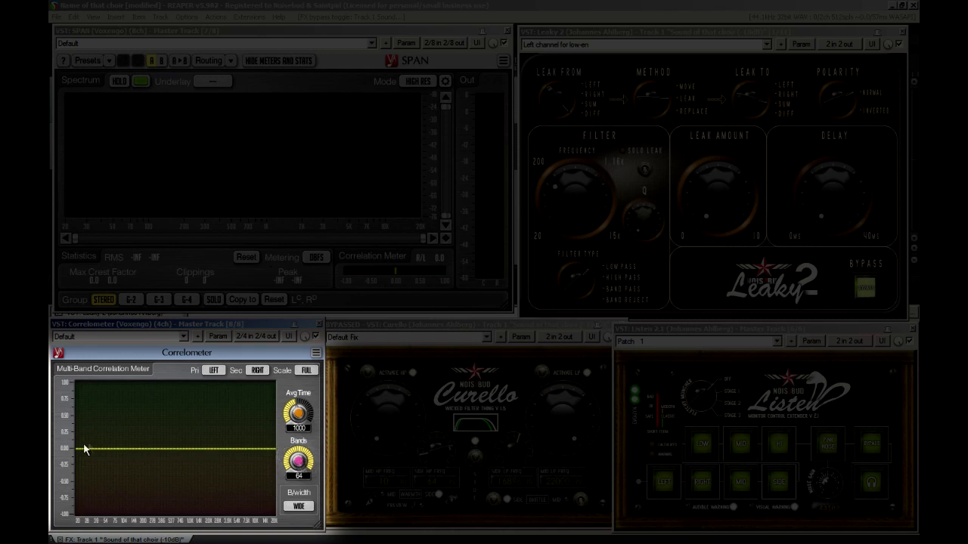
{"action": "left_click_drag", "start_coordinate": [304, 465], "coordinate": [303, 478]}
{"action": "left_click_drag", "start_coordinate": [283, 61], "coordinate": [284, 76]}
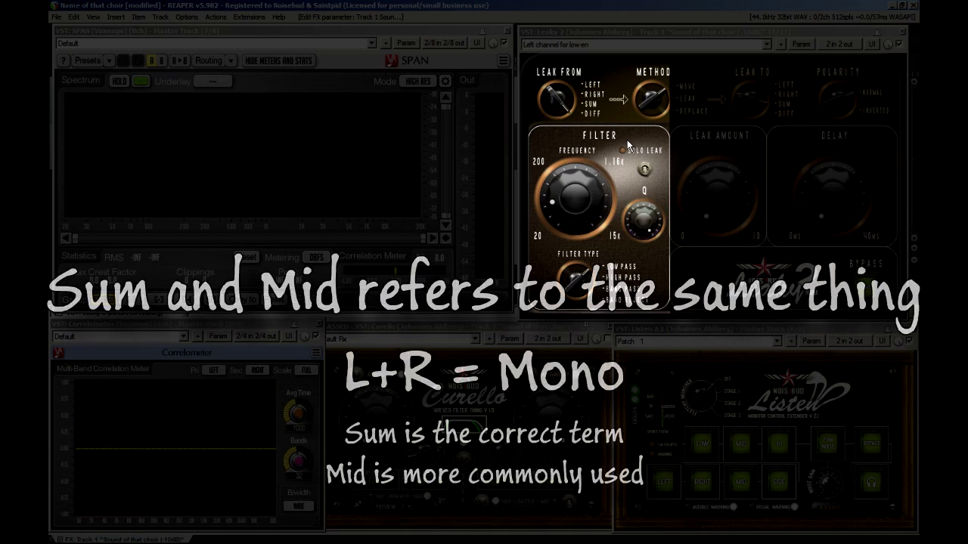
Set Leak From to Diff in Leaky 2 and turn on Solo Leak
{"action": "left_click", "coordinate": [559, 110]}
{"action": "left_click_drag", "start_coordinate": [554, 134], "coordinate": [581, 96]}
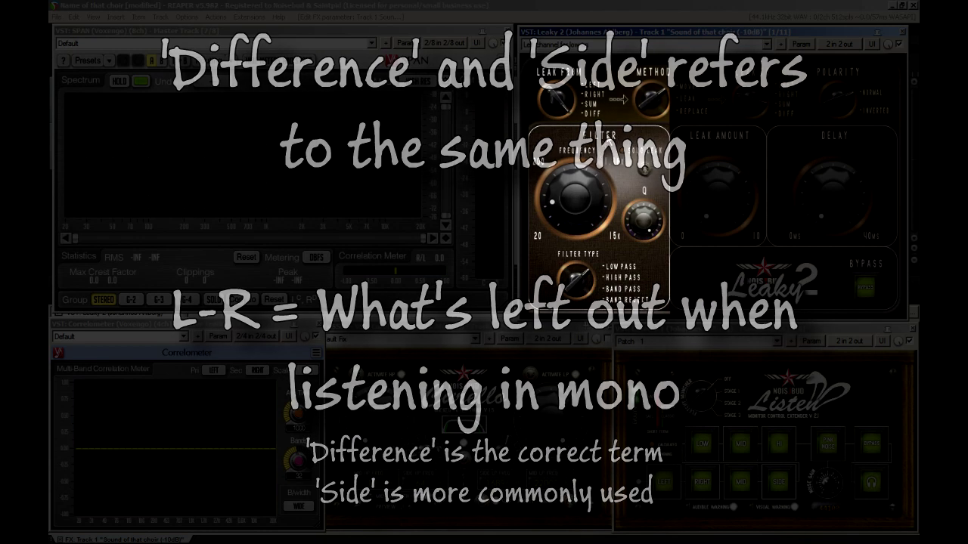
{"action": "left_click", "coordinate": [643, 167]}
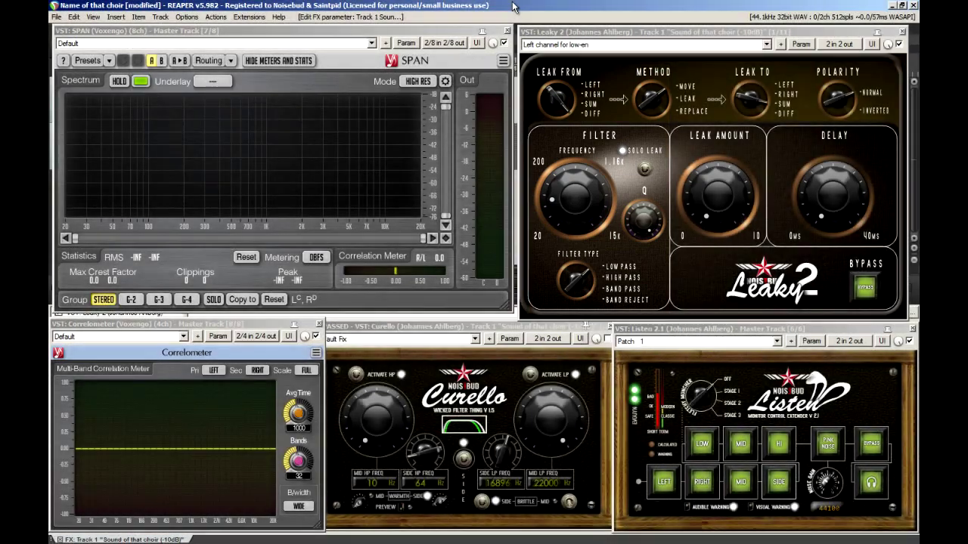
Audition the soloed leak, switch Leak From to Sum, and play the track again for comparison
{"action": "key", "text": "space"}
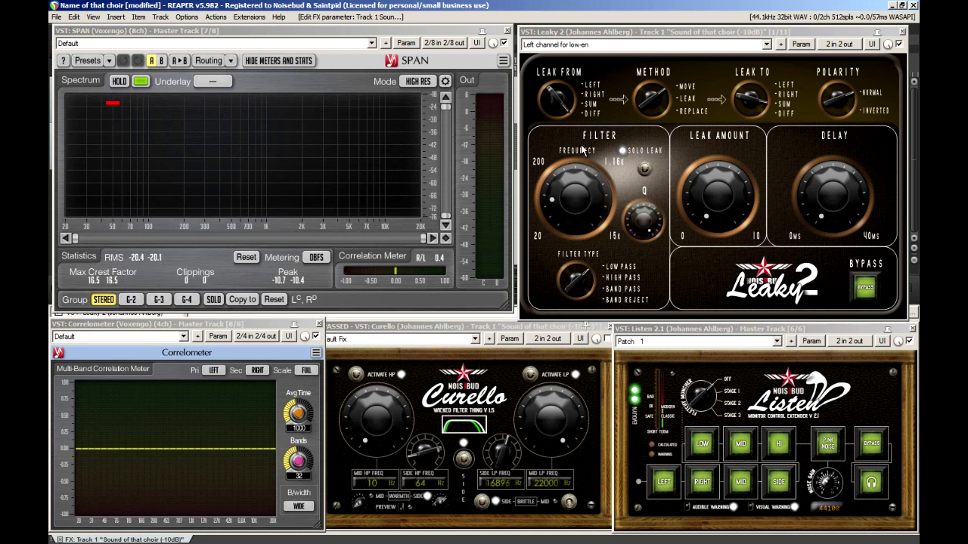
{"action": "left_click", "coordinate": [551, 114]}
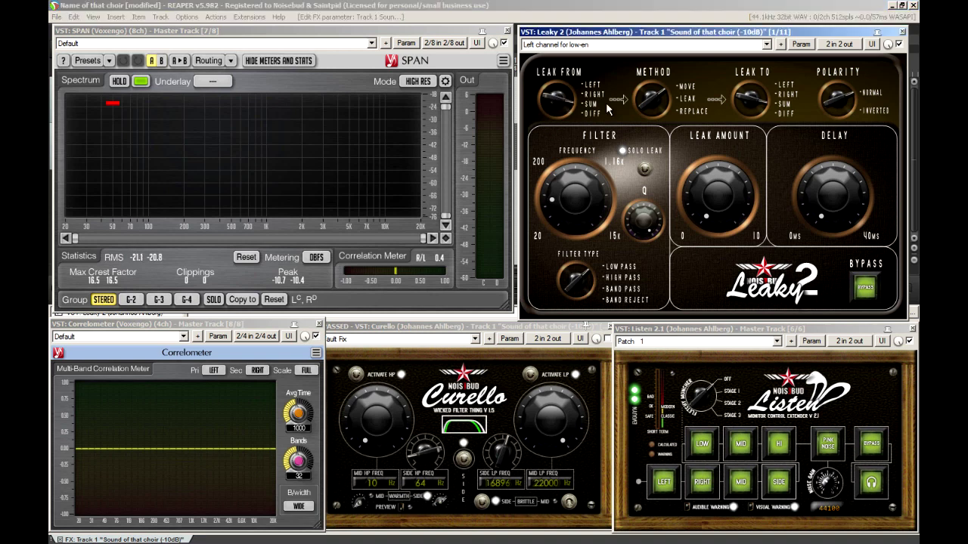
{"action": "left_click", "coordinate": [489, 6]}
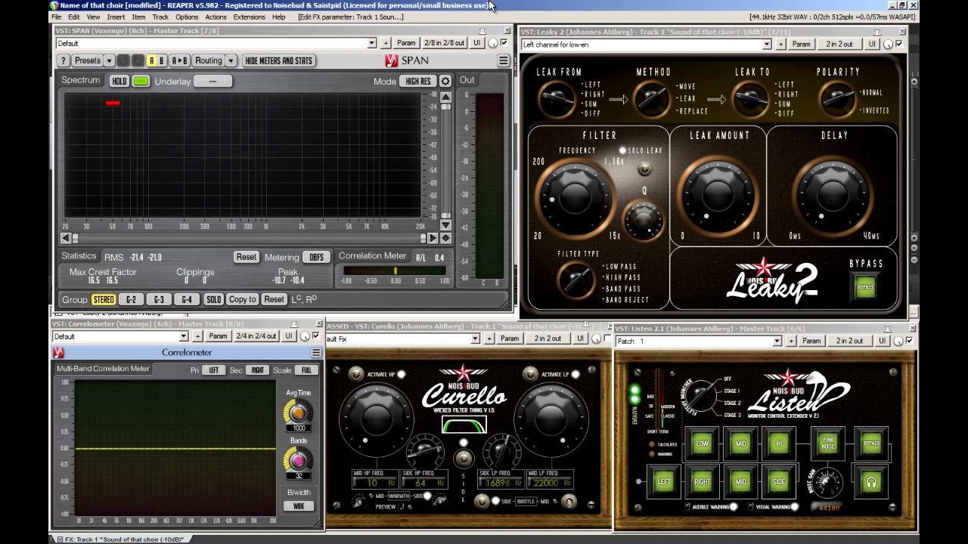
{"action": "key", "text": "space"}
Alternate Leak From between Diff and Sum during playback to compare the soloed signals, ending on Diff
{"action": "left_click_drag", "start_coordinate": [567, 110], "coordinate": [566, 71]}
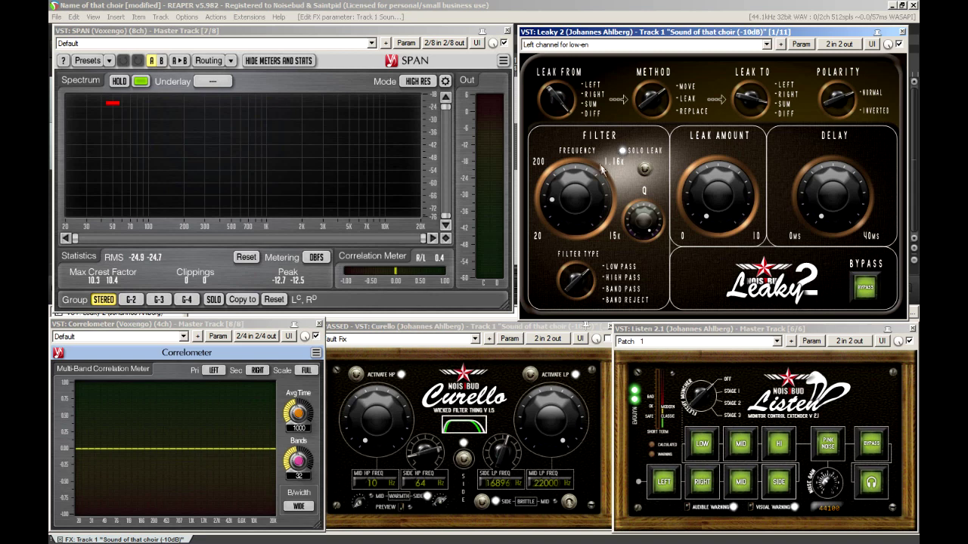
{"action": "left_click", "coordinate": [476, 5]}
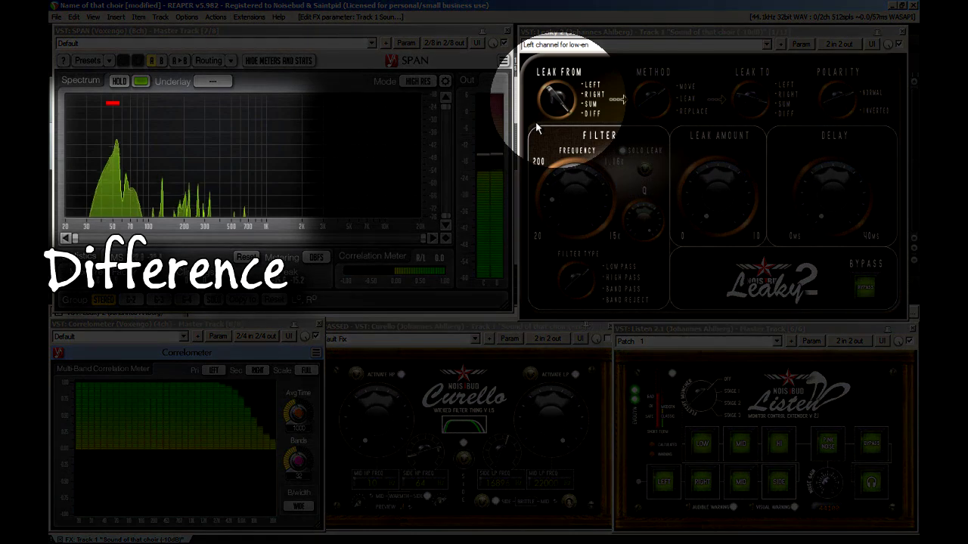
{"action": "mouse_move", "coordinate": [546, 117]}
{"action": "left_mouse_down"}
{"action": "mouse_move", "coordinate": [549, 126]}
{"action": "mouse_move", "coordinate": [556, 100]}
{"action": "left_mouse_up"}
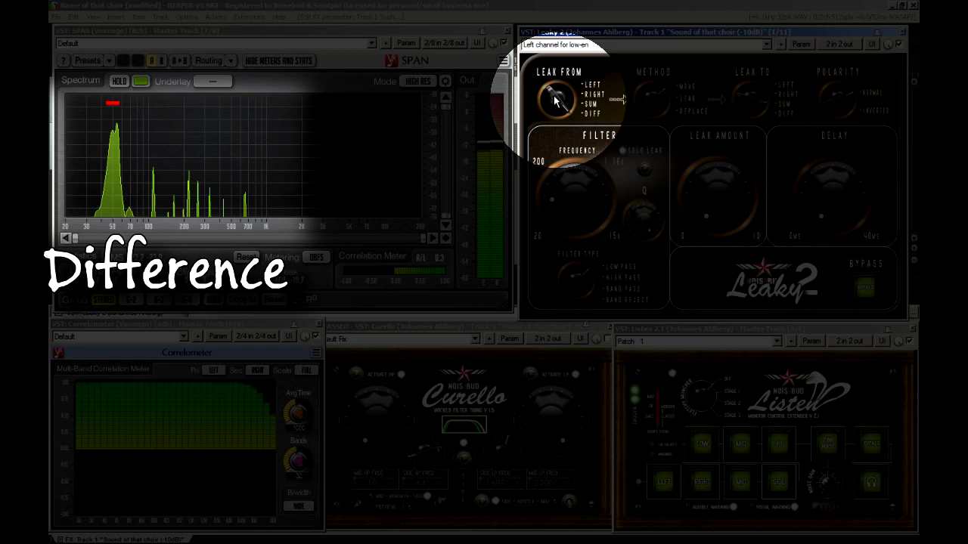
{"action": "left_click_drag", "start_coordinate": [555, 100], "coordinate": [556, 125]}
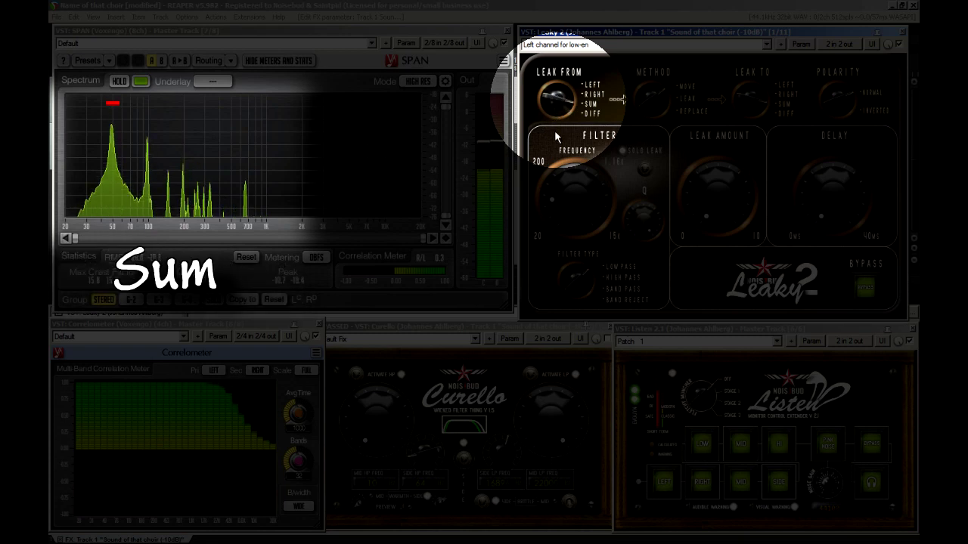
{"action": "mouse_move", "coordinate": [556, 133]}
{"action": "left_mouse_down"}
{"action": "mouse_move", "coordinate": [562, 104]}
{"action": "mouse_move", "coordinate": [559, 133]}
{"action": "left_mouse_up"}
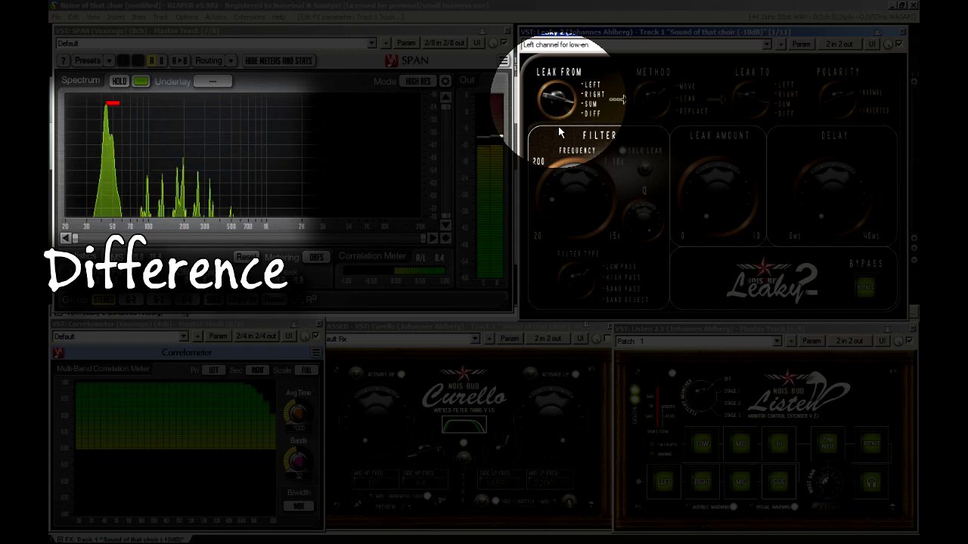
{"action": "mouse_move", "coordinate": [560, 132]}
{"action": "left_mouse_down"}
{"action": "mouse_move", "coordinate": [564, 101]}
{"action": "mouse_move", "coordinate": [561, 130]}
{"action": "left_mouse_up"}
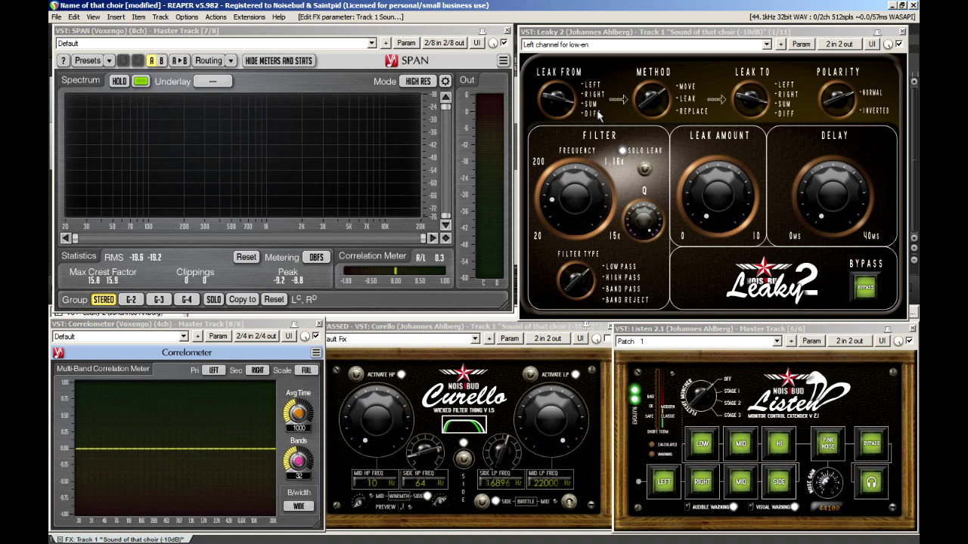
{"action": "left_click_drag", "start_coordinate": [568, 107], "coordinate": [569, 79]}
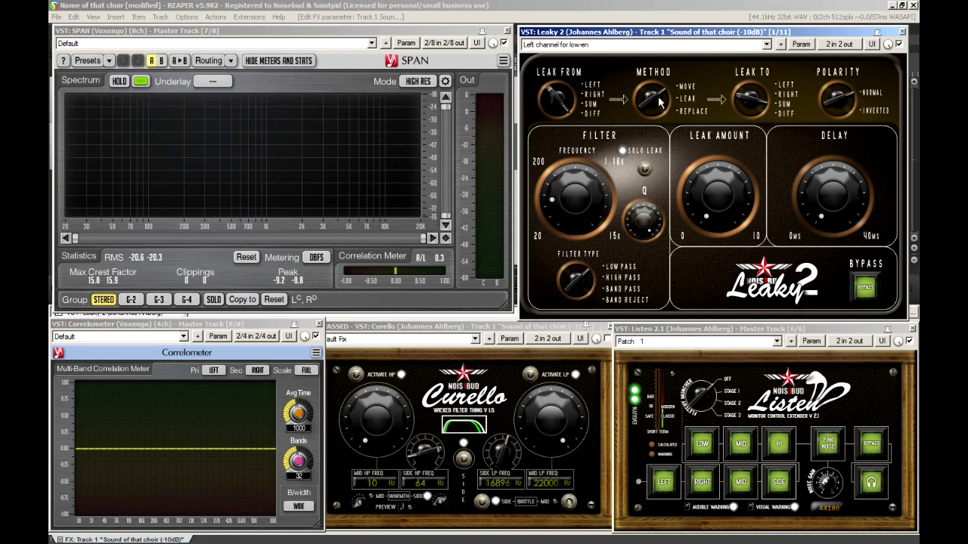
Set Leak From to Left and Method to Replace, adjust Leak To, and turn off Solo Leak
{"action": "left_click_drag", "start_coordinate": [557, 114], "coordinate": [573, 108]}
{"action": "left_click_drag", "start_coordinate": [655, 93], "coordinate": [652, 84]}
{"action": "mouse_move", "coordinate": [752, 117]}
{"action": "left_mouse_down"}
{"action": "mouse_move", "coordinate": [751, 93]}
{"action": "mouse_move", "coordinate": [752, 104]}
{"action": "left_mouse_up"}
{"action": "left_click", "coordinate": [645, 170]}
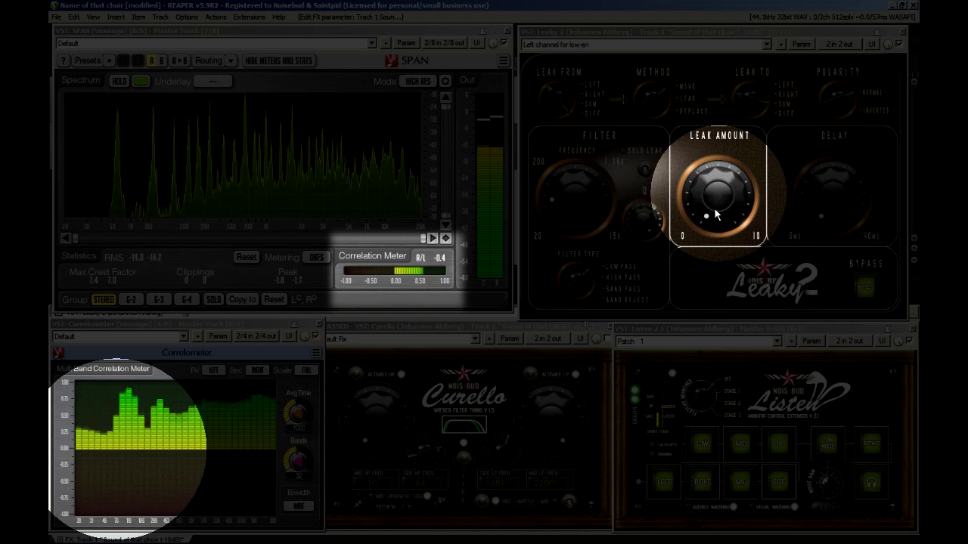
Raise Leak Amount to 10 during playback and fine-tune it to just below maximum using the correlation meters
{"action": "mouse_move", "coordinate": [706, 210]}
{"action": "left_mouse_down"}
{"action": "mouse_move", "coordinate": [689, 182]}
{"action": "mouse_move", "coordinate": [711, 161]}
{"action": "mouse_move", "coordinate": [703, 79]}
{"action": "left_mouse_up"}
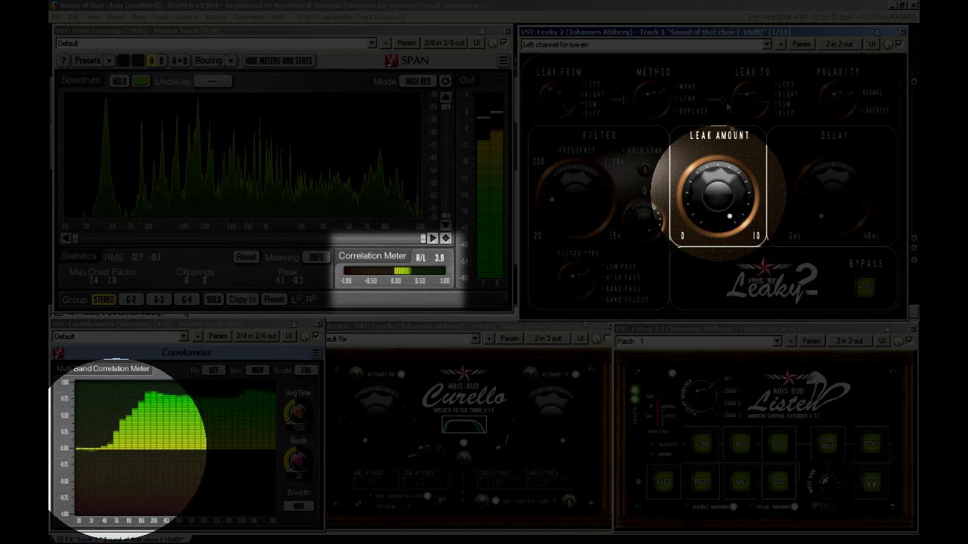
{"action": "left_click_drag", "start_coordinate": [731, 202], "coordinate": [732, 211]}
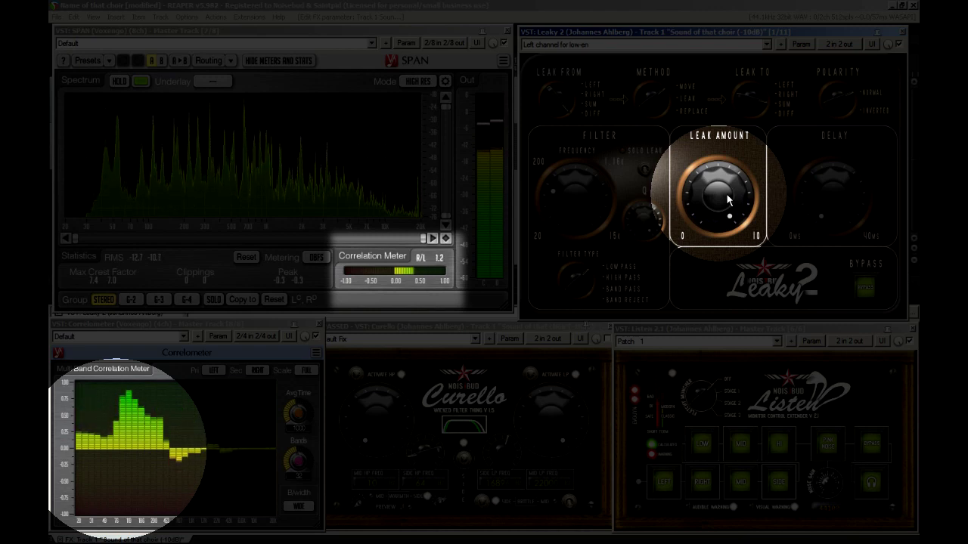
{"action": "left_click_drag", "start_coordinate": [728, 200], "coordinate": [737, 123]}
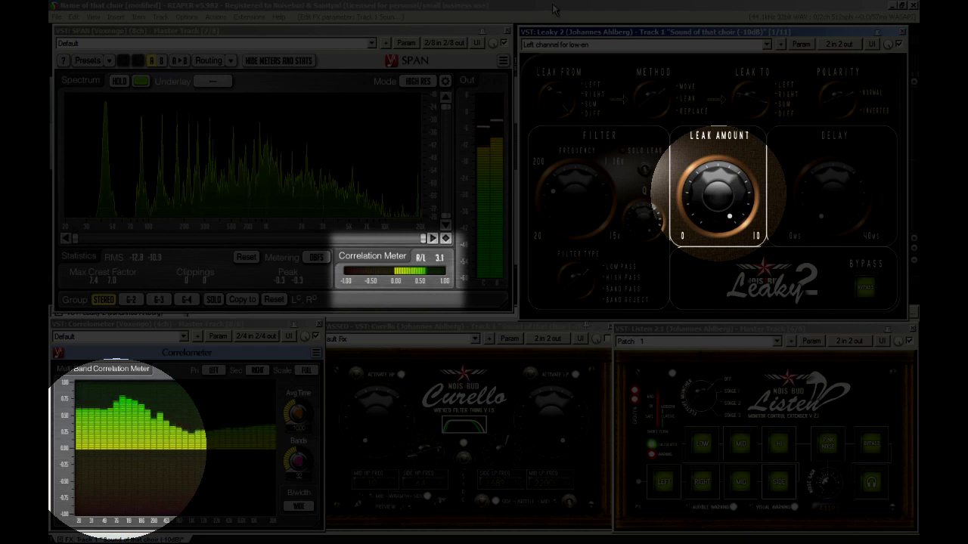
{"action": "left_click_drag", "start_coordinate": [711, 192], "coordinate": [712, 207]}
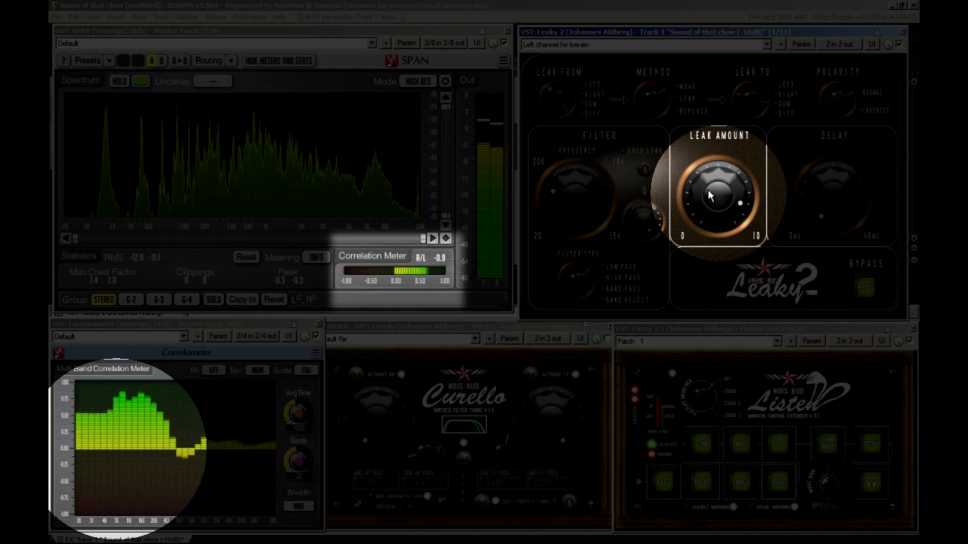
{"action": "left_click_drag", "start_coordinate": [709, 197], "coordinate": [709, 200]}
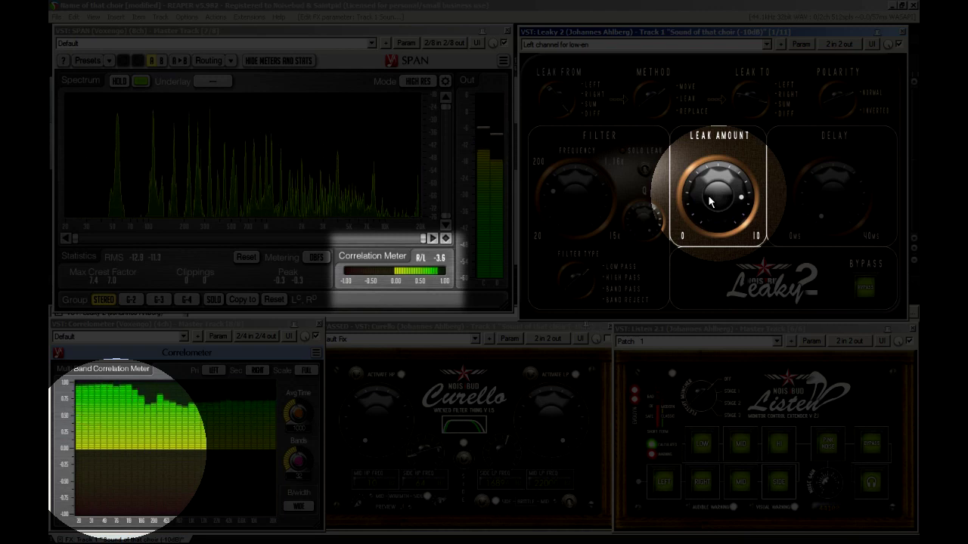
{"action": "left_click_drag", "start_coordinate": [709, 201], "coordinate": [709, 197]}
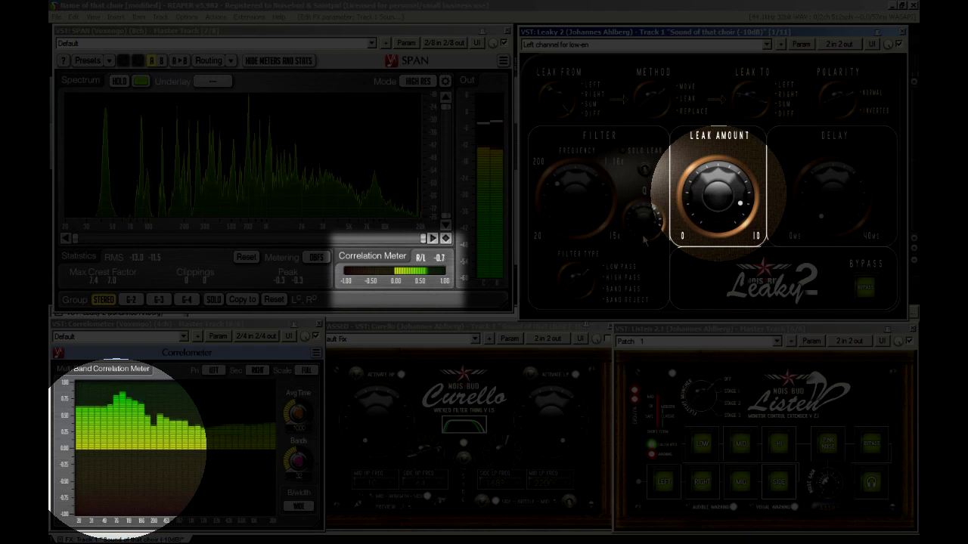
{"action": "left_click_drag", "start_coordinate": [707, 212], "coordinate": [707, 198]}
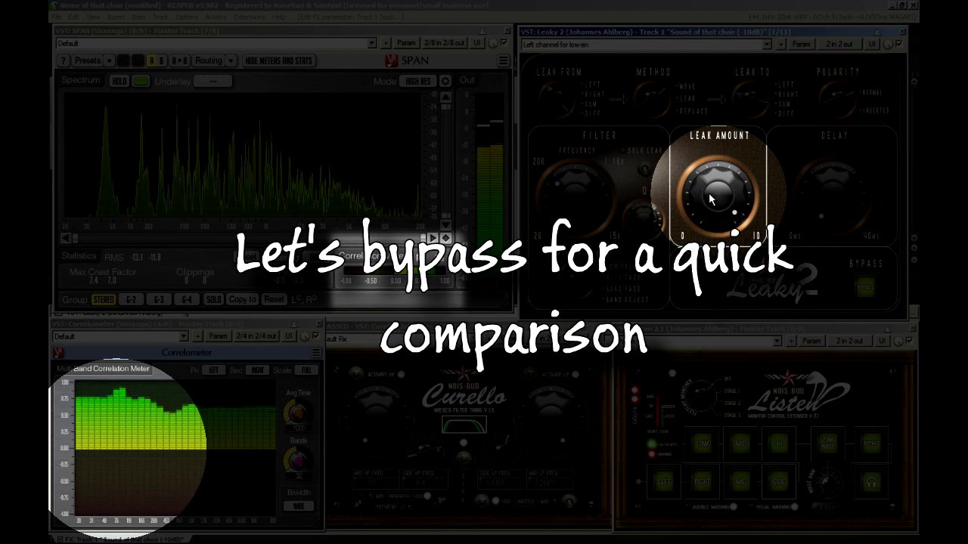
Toggle Leaky 2's bypass for a quick comparison of the correlation and stop playback
{"action": "left_click", "coordinate": [866, 287]}
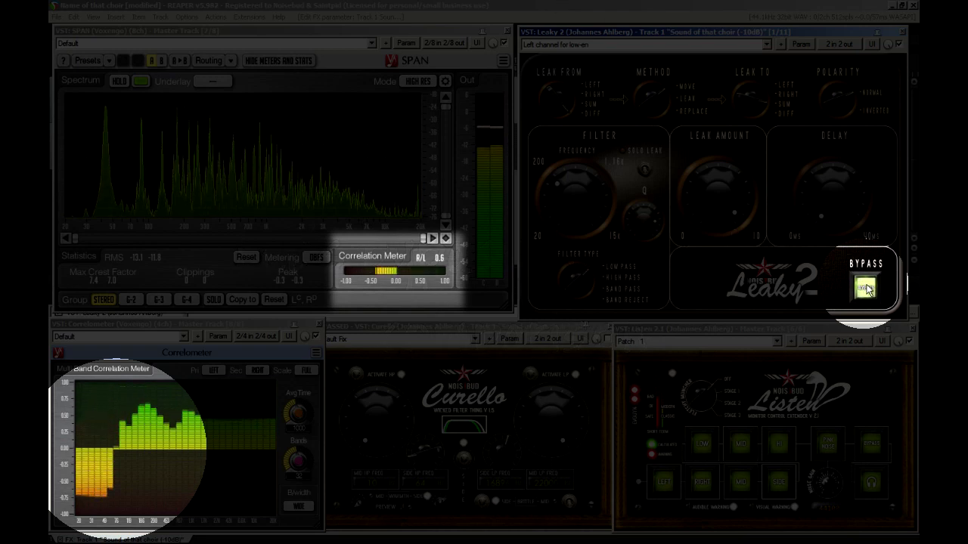
{"action": "left_click", "coordinate": [560, 6]}
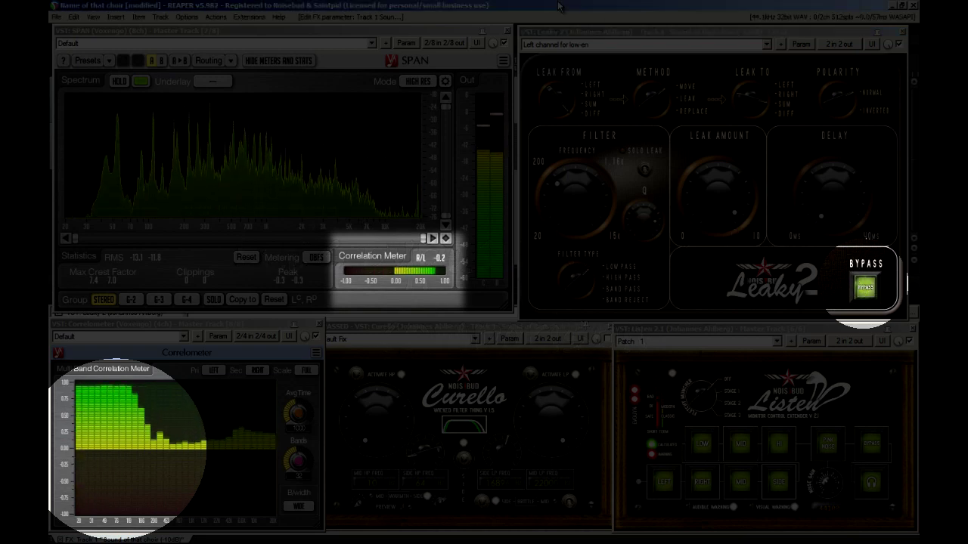
{"action": "key", "text": "space"}
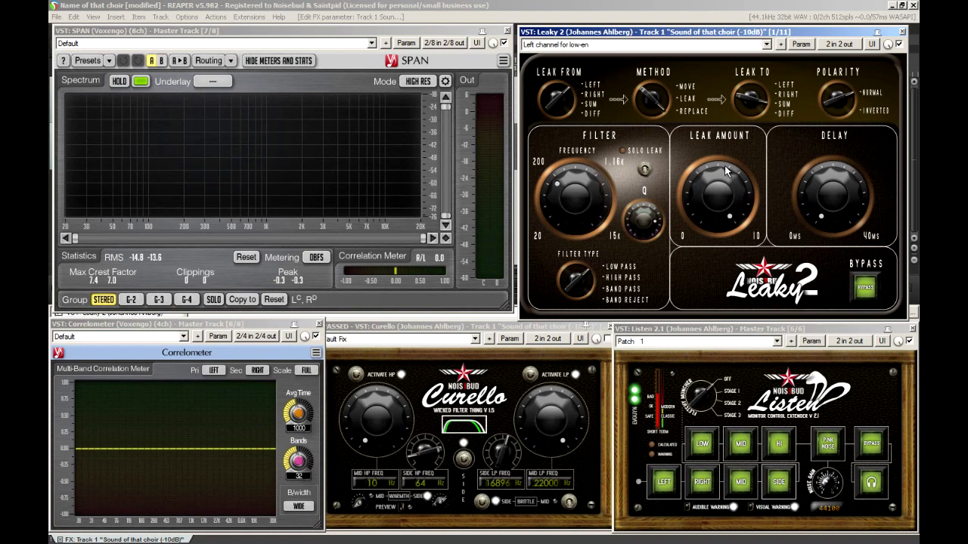
Reset Leak Amount to 0, restart playback, and raise the amount again to near its maximum
{"action": "left_click_drag", "start_coordinate": [714, 184], "coordinate": [609, 84]}
{"action": "left_click_drag", "start_coordinate": [740, 187], "coordinate": [740, 314]}
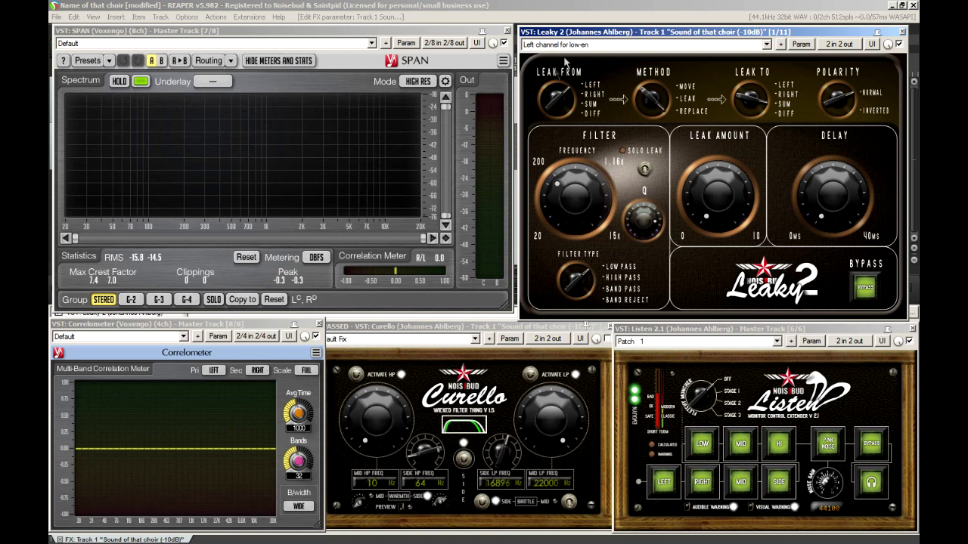
{"action": "left_click", "coordinate": [582, 6]}
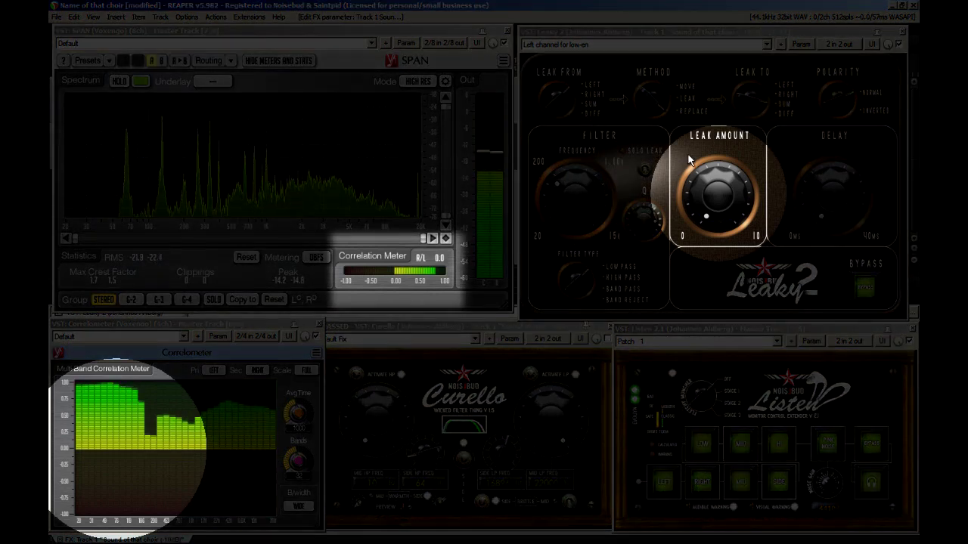
{"action": "mouse_move", "coordinate": [724, 209]}
{"action": "left_mouse_down"}
{"action": "mouse_move", "coordinate": [720, 183]}
{"action": "mouse_move", "coordinate": [716, 219]}
{"action": "left_mouse_up"}
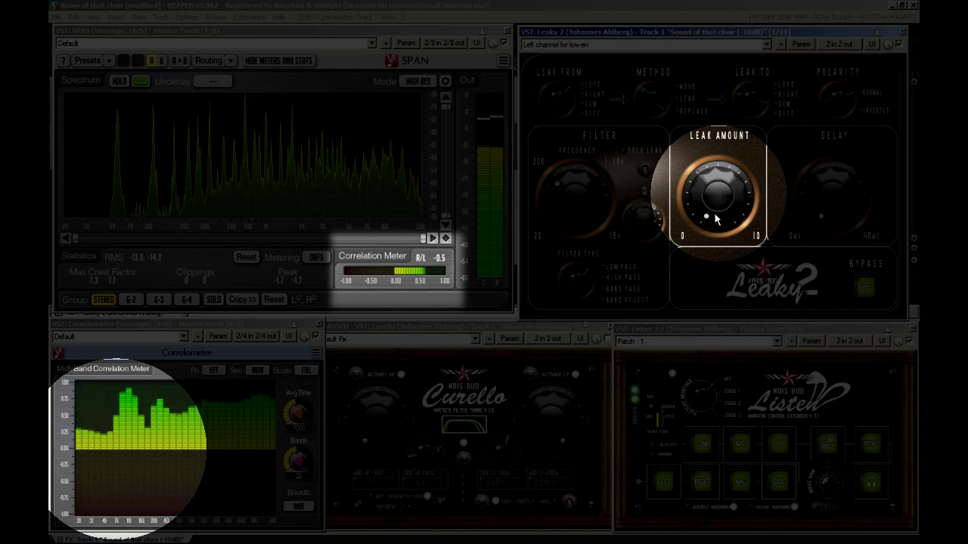
{"action": "left_click_drag", "start_coordinate": [716, 219], "coordinate": [714, 112]}
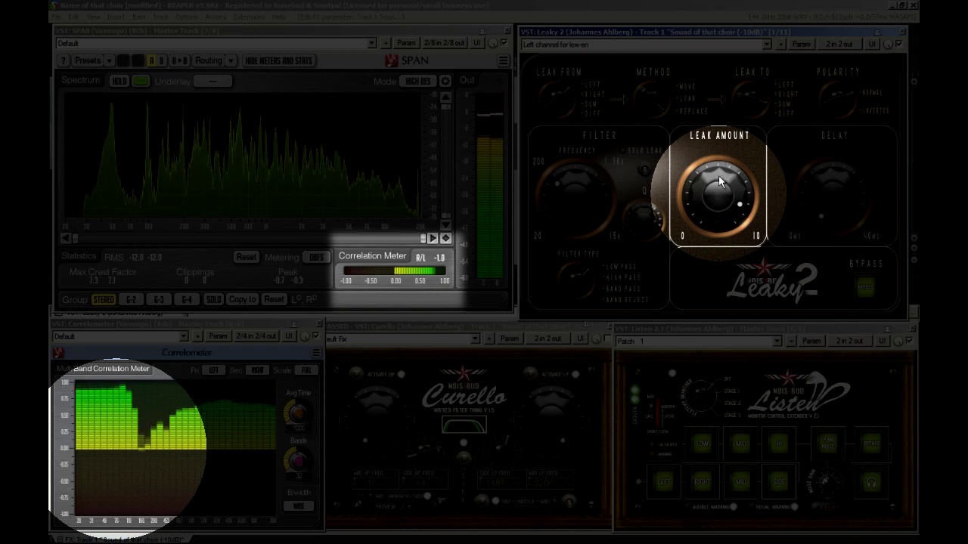
Compare the new leak setting by switching Leaky 2's bypass on and off, and stop the track
{"action": "left_click", "coordinate": [864, 294]}
{"action": "left_click", "coordinate": [865, 294]}
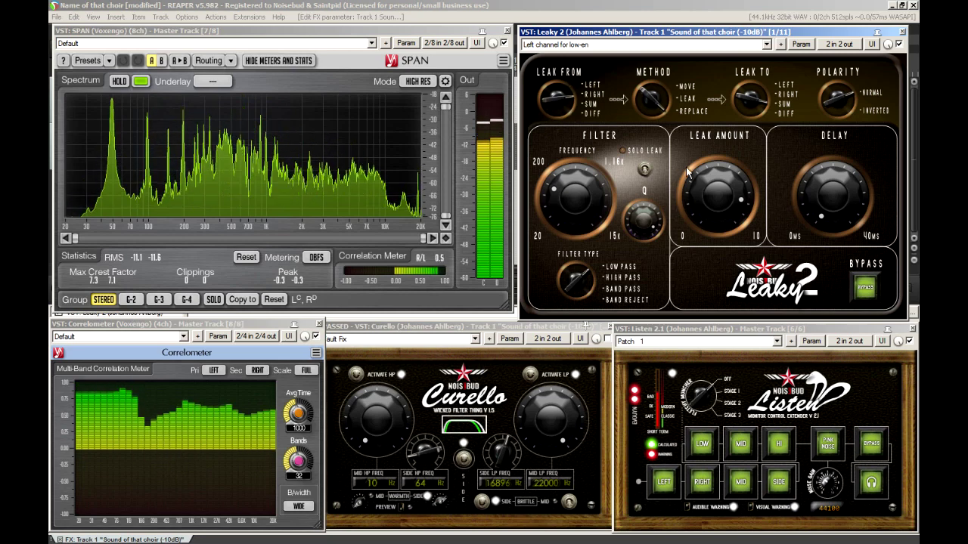
{"action": "left_click", "coordinate": [546, 5]}
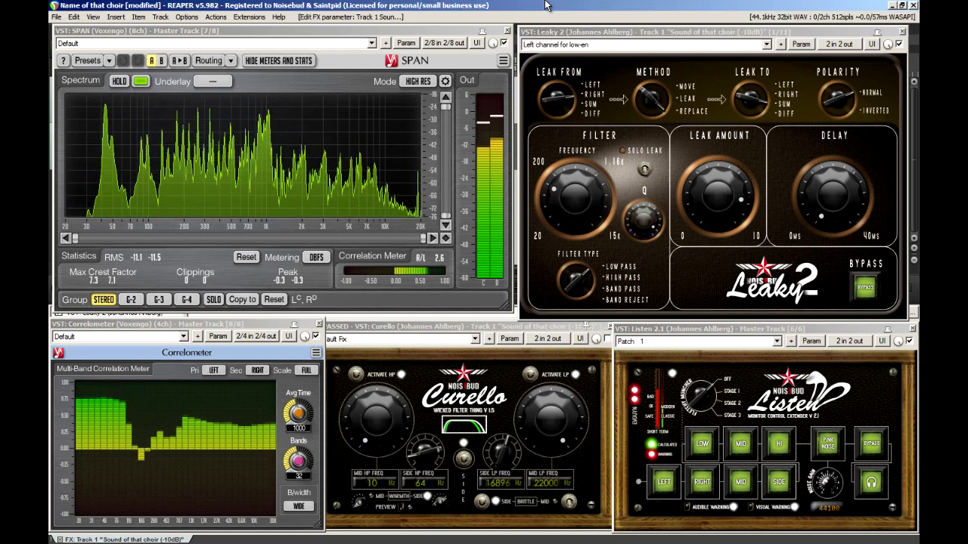
{"action": "key", "text": "space"}
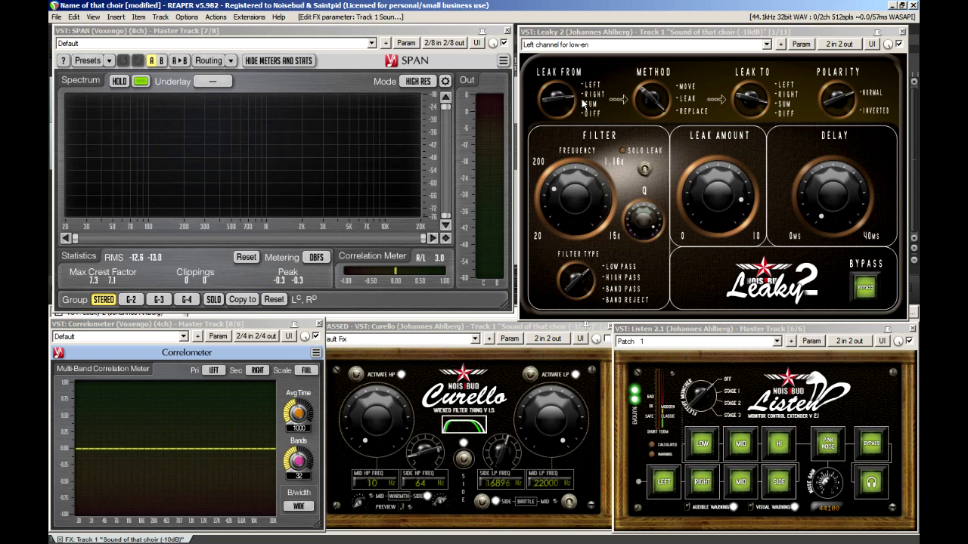
Reset Leak Amount to 0, raise it during playback to about three-quarters of its range, and compare the result using Leaky 2's bypass
{"action": "left_click", "coordinate": [731, 192]}
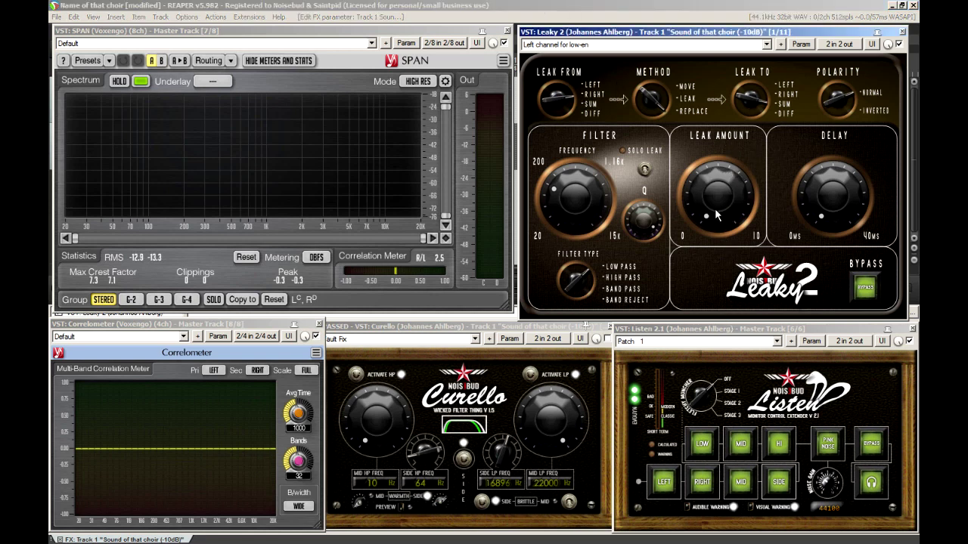
{"action": "left_click", "coordinate": [556, 9]}
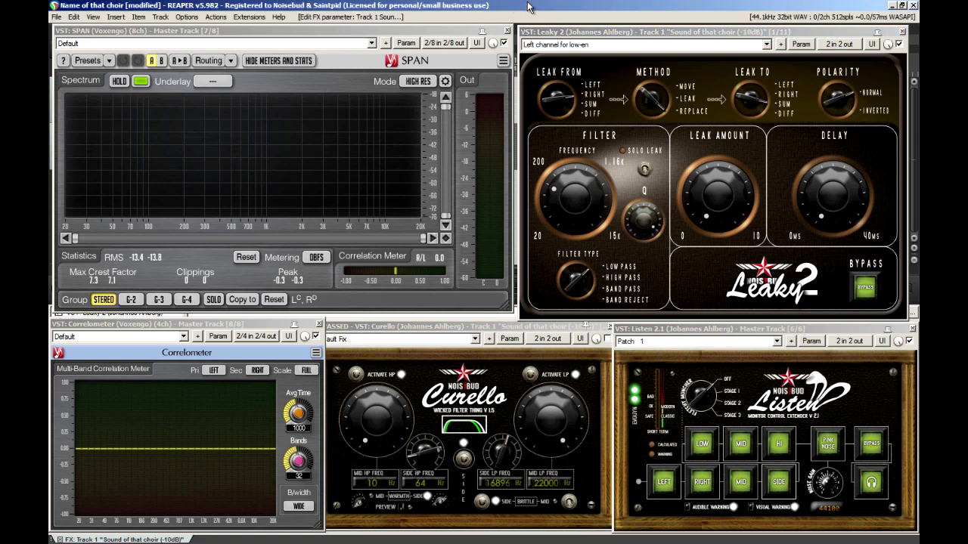
{"action": "key", "text": "space"}
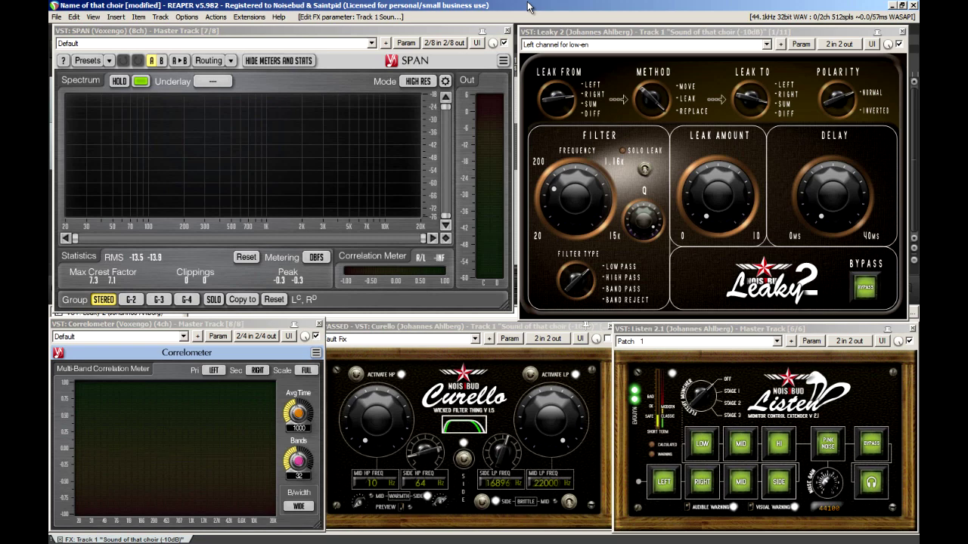
{"action": "left_click", "coordinate": [732, 210]}
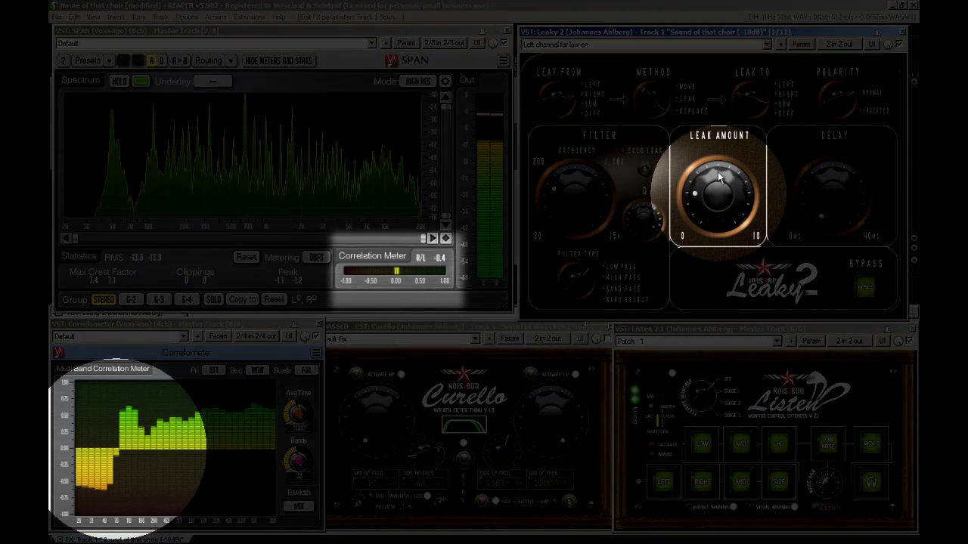
{"action": "left_click_drag", "start_coordinate": [722, 206], "coordinate": [717, 126]}
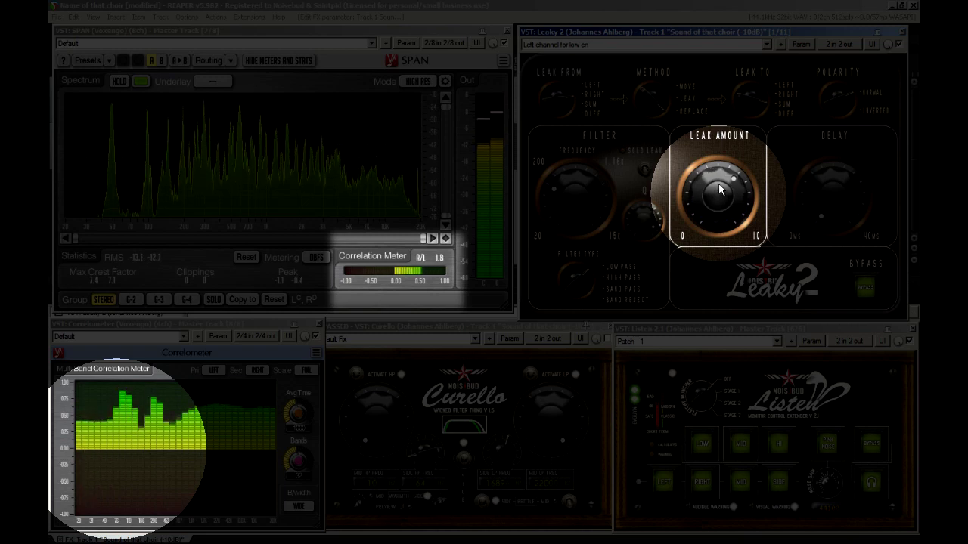
{"action": "left_click_drag", "start_coordinate": [719, 191], "coordinate": [718, 188]}
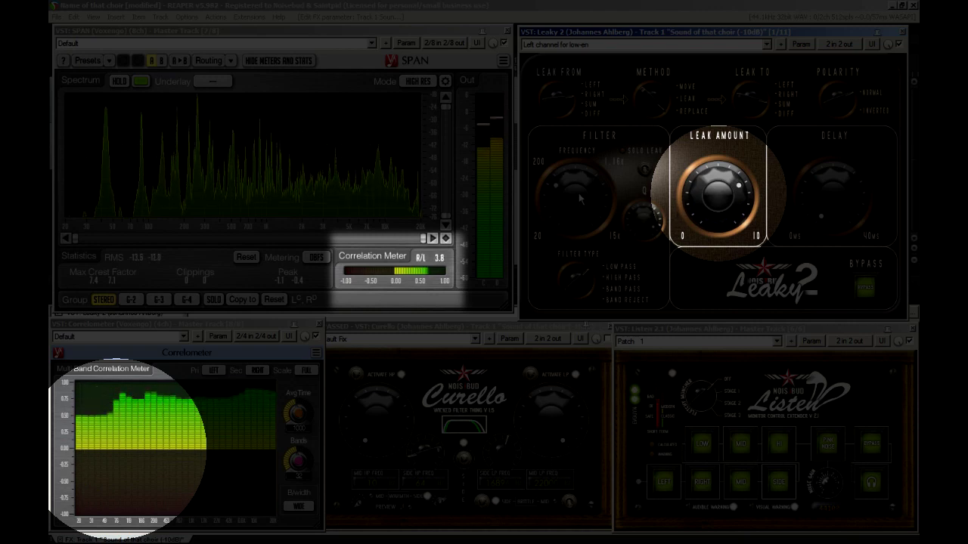
{"action": "left_click_drag", "start_coordinate": [703, 200], "coordinate": [705, 199]}
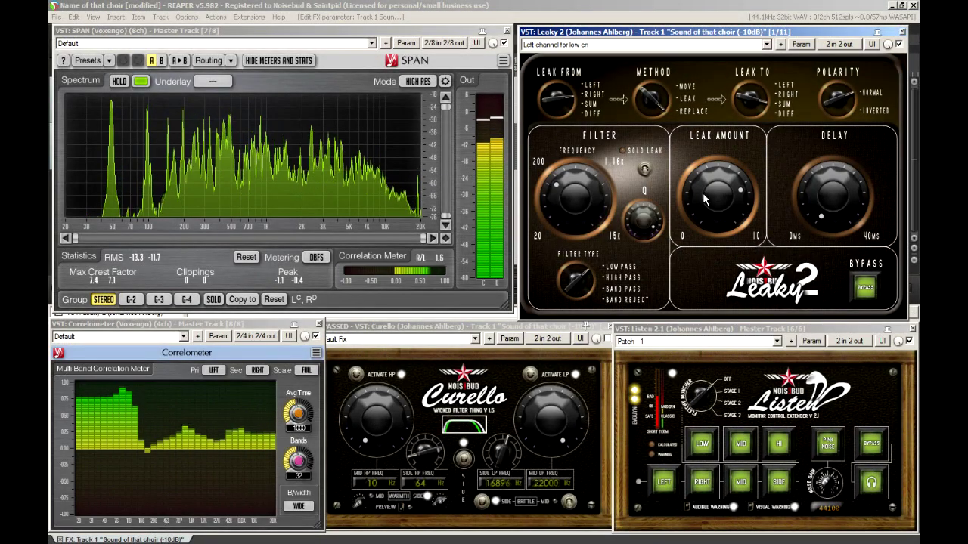
{"action": "left_click", "coordinate": [866, 289]}
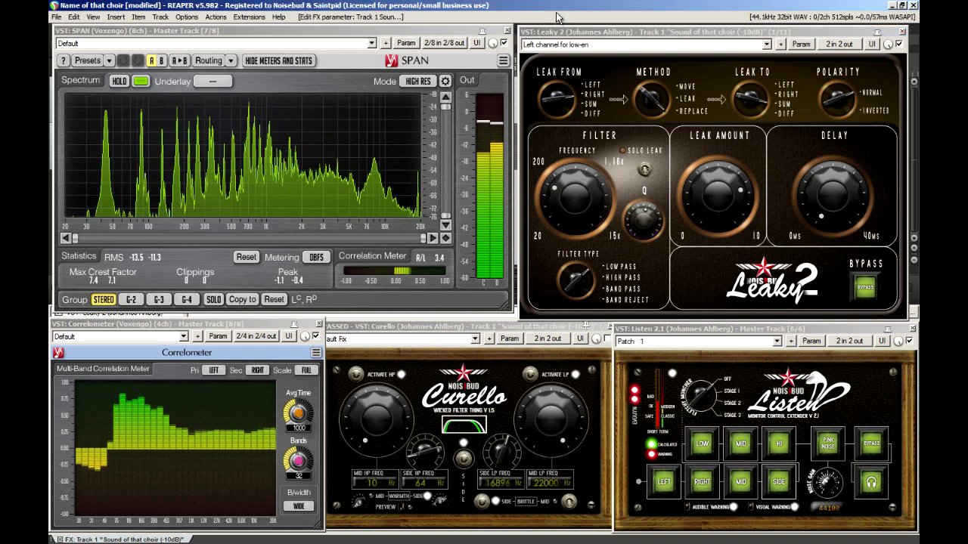
{"action": "key", "text": "space"}
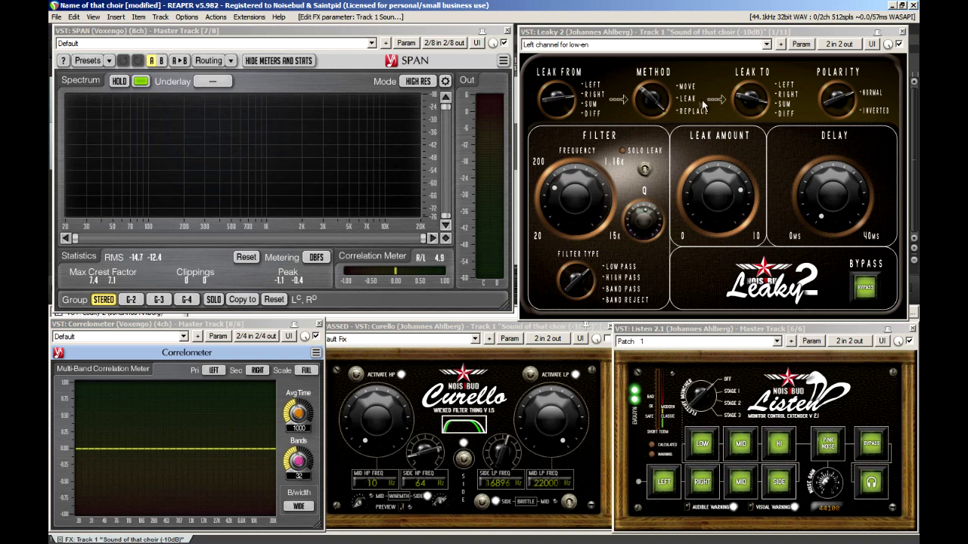
Set Leaky 2's Method to Leak and Leak From to Diff, and restart playback
{"action": "left_click_drag", "start_coordinate": [651, 100], "coordinate": [648, 131]}
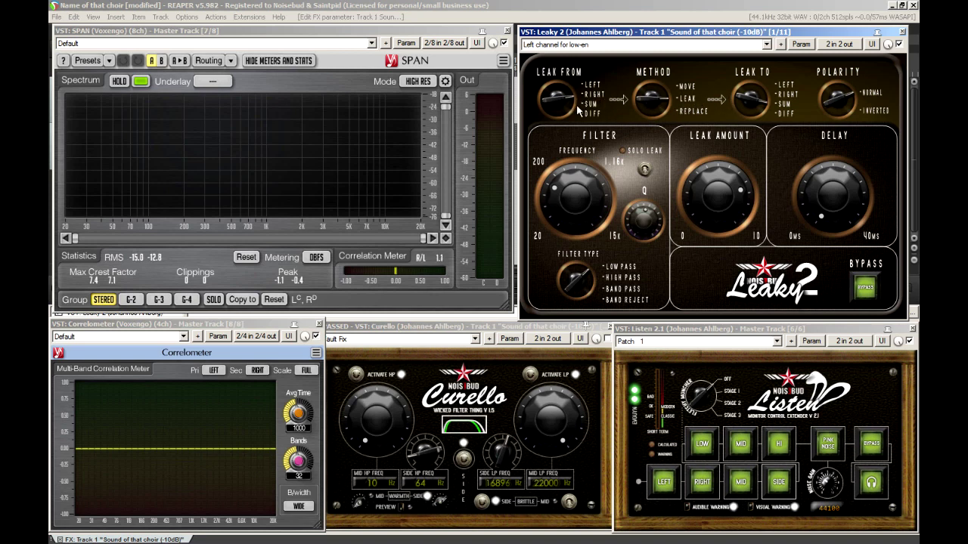
{"action": "left_click_drag", "start_coordinate": [567, 106], "coordinate": [588, 116]}
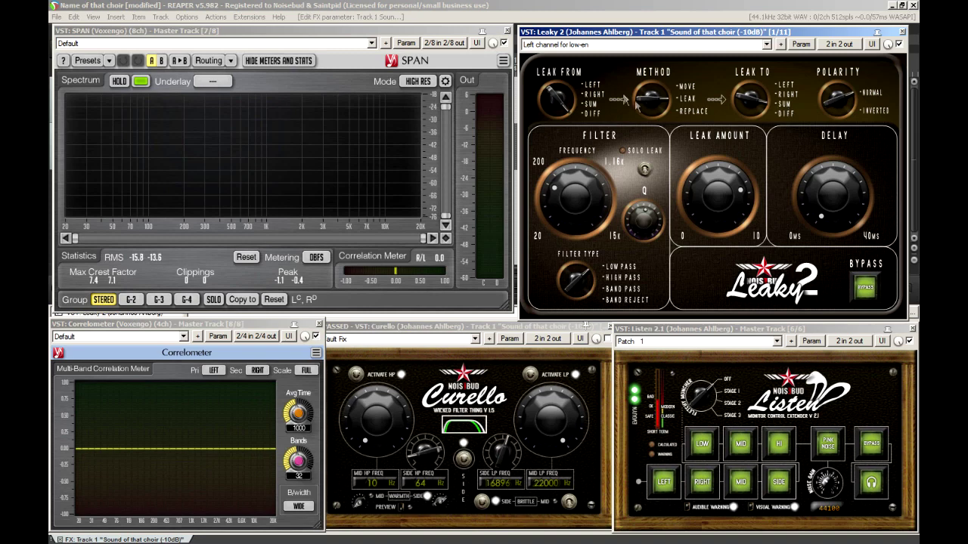
{"action": "left_click", "coordinate": [548, 5]}
{"action": "key", "text": "space"}
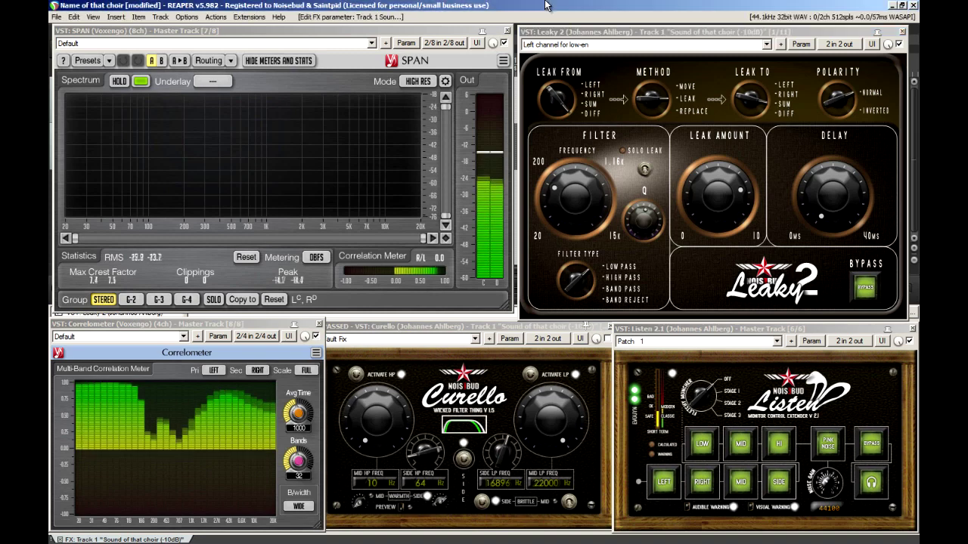
Reset Leak Amount to 0 and raise it to 10 while the track plays, guided by the correlation meters
{"action": "left_click", "coordinate": [732, 213]}
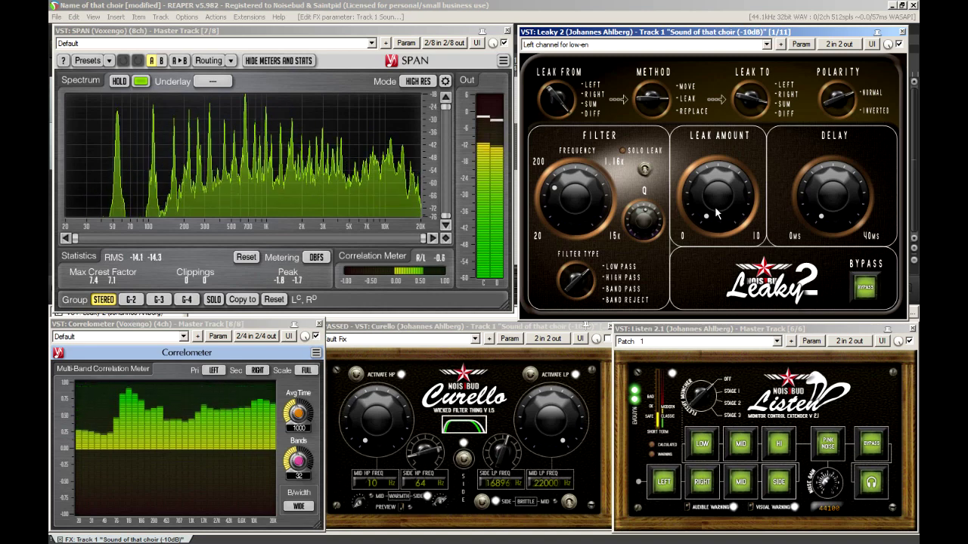
{"action": "left_click_drag", "start_coordinate": [717, 213], "coordinate": [720, 119]}
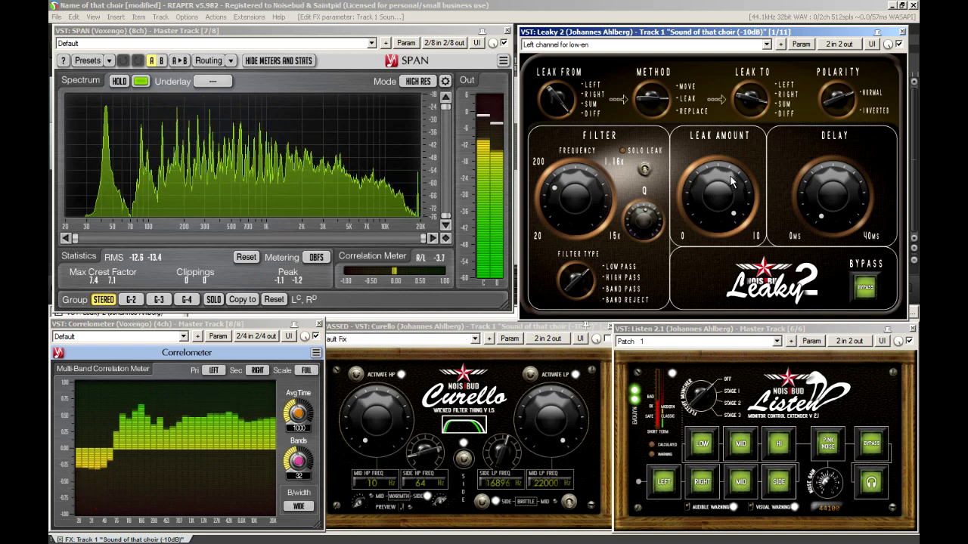
{"action": "left_click_drag", "start_coordinate": [731, 179], "coordinate": [732, 171]}
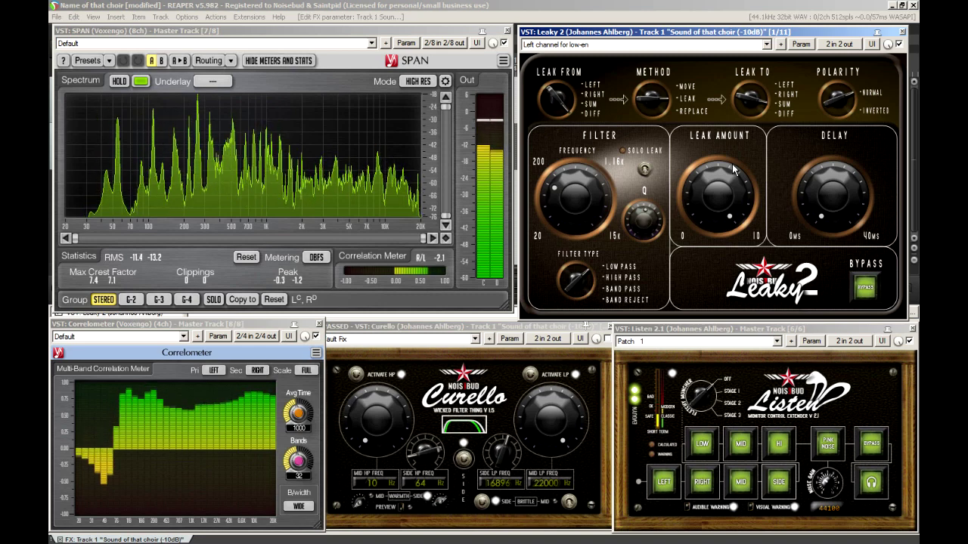
Set Leaky 2's Polarity to Inverted, compare the result by repeatedly switching the plugin's bypass on and off, and stop playback
{"action": "left_click", "coordinate": [866, 287]}
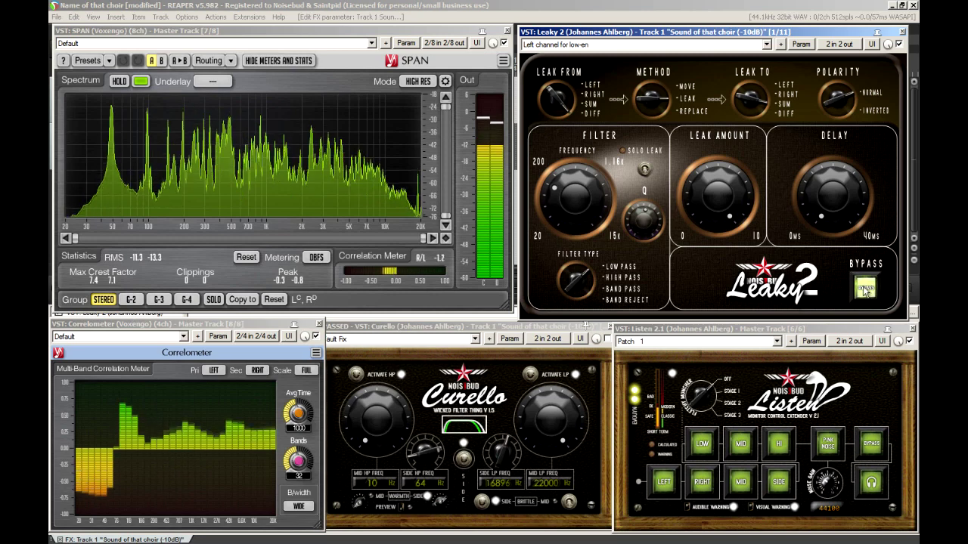
{"action": "left_click", "coordinate": [866, 289]}
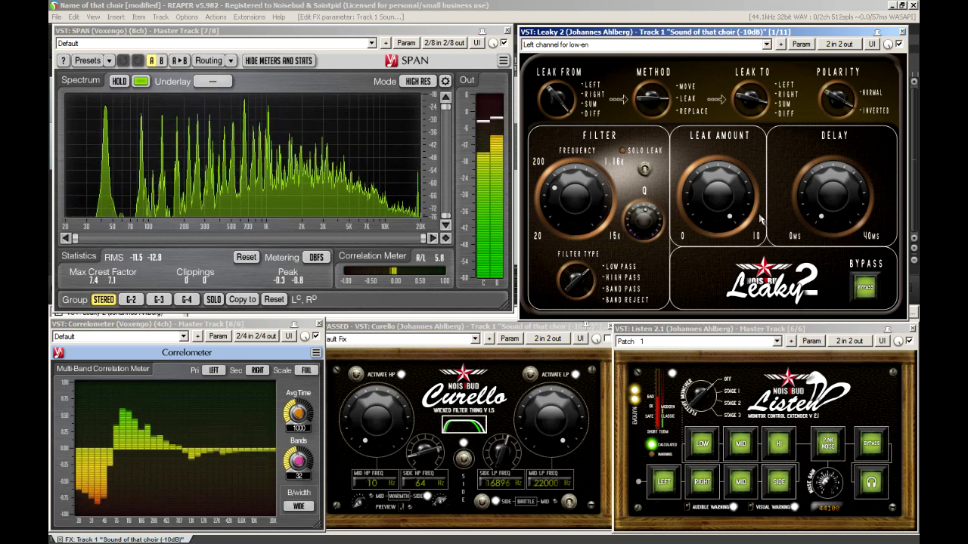
{"action": "left_click", "coordinate": [869, 293]}
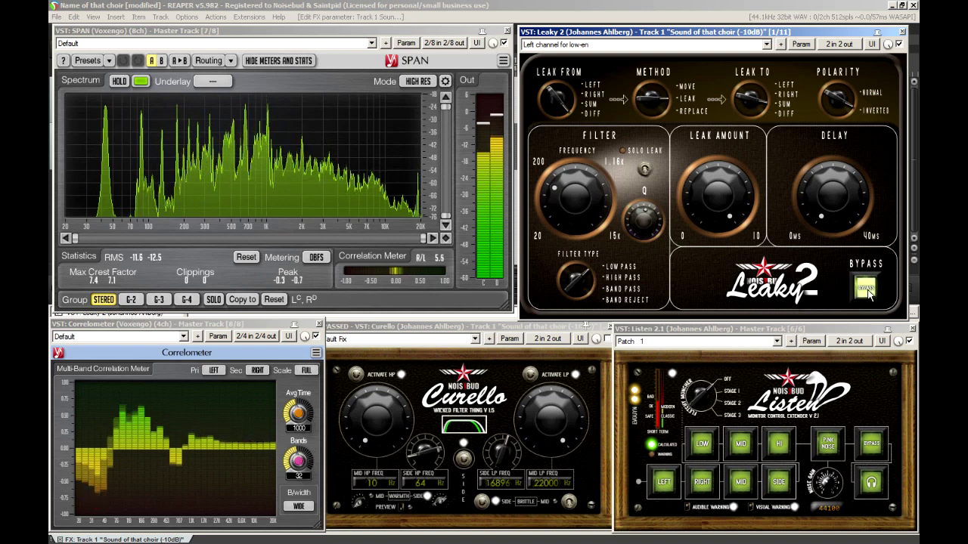
{"action": "left_click", "coordinate": [869, 294]}
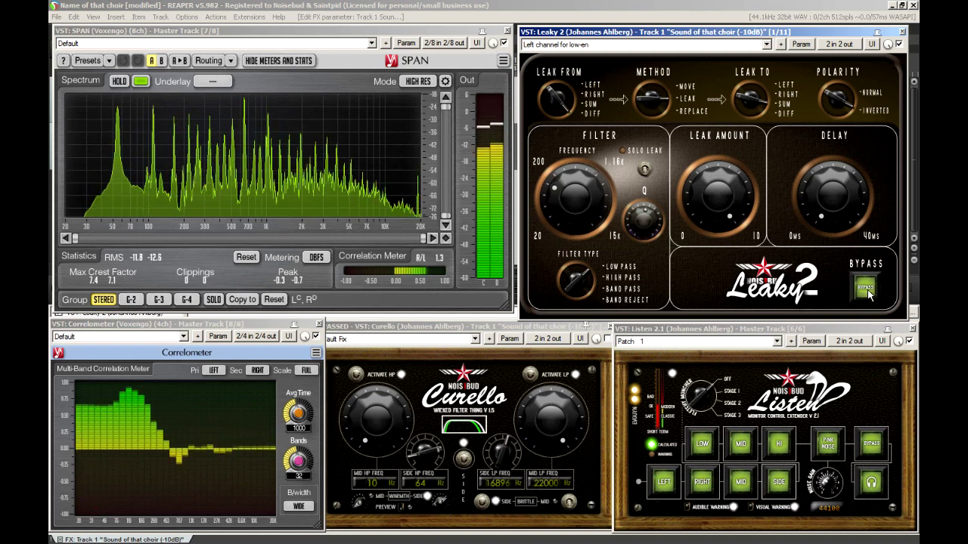
{"action": "left_click", "coordinate": [868, 294]}
{"action": "left_click", "coordinate": [868, 294]}
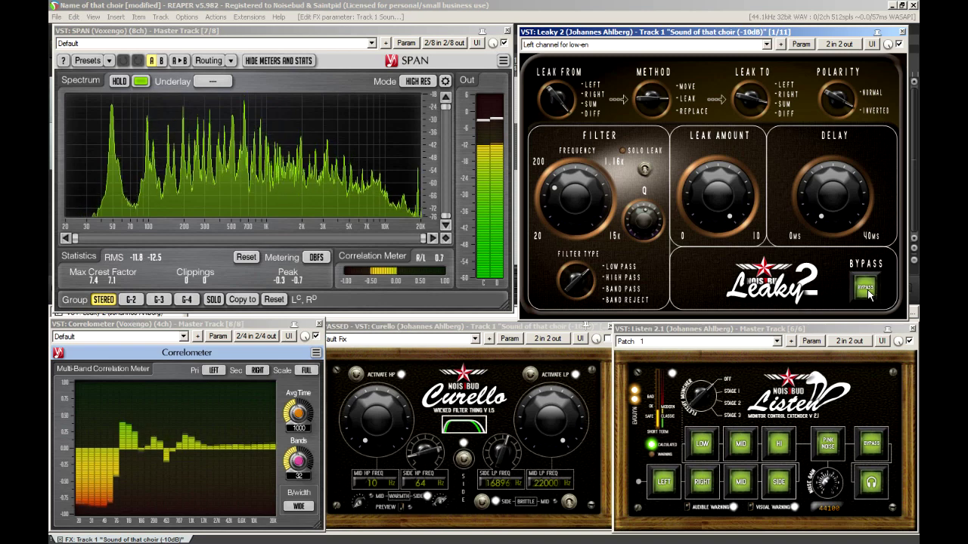
{"action": "left_click", "coordinate": [868, 294]}
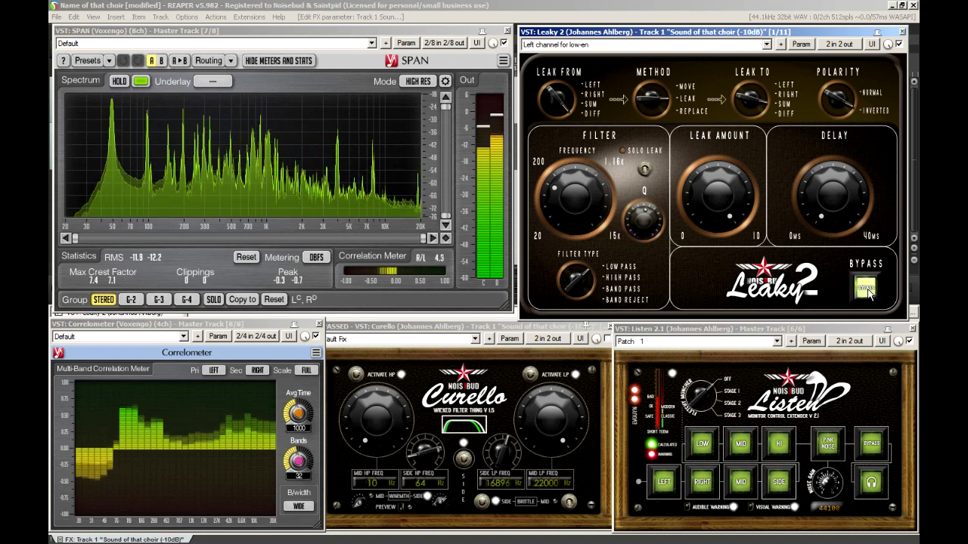
{"action": "left_click", "coordinate": [868, 294]}
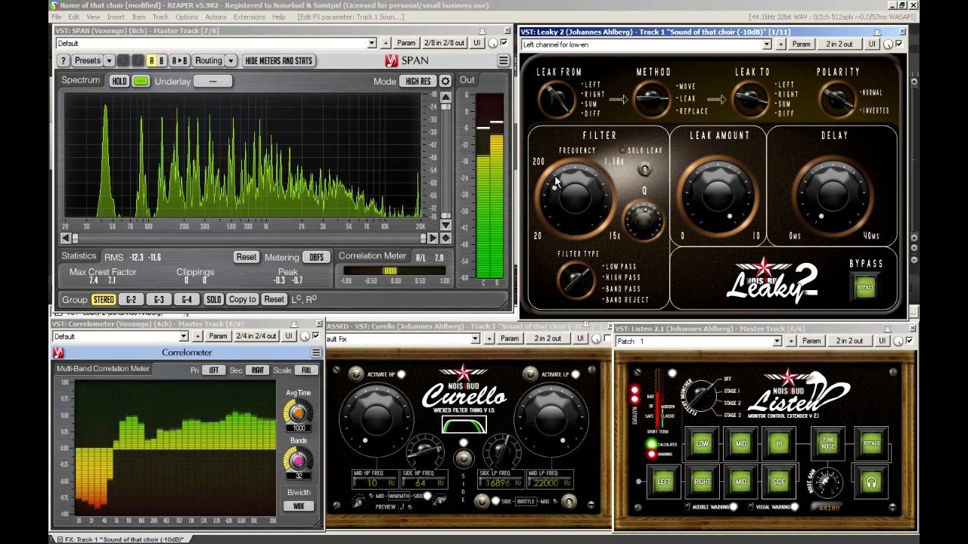
{"action": "left_click", "coordinate": [495, 7]}
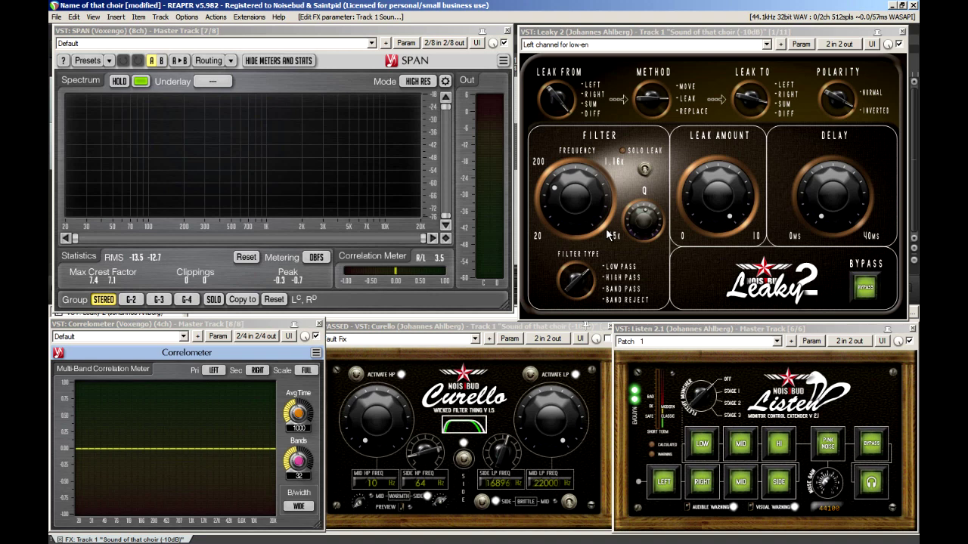
Enable the Curello filter plugin on the track and set its side high-pass frequency to 78 Hz
{"action": "left_click", "coordinate": [502, 329]}
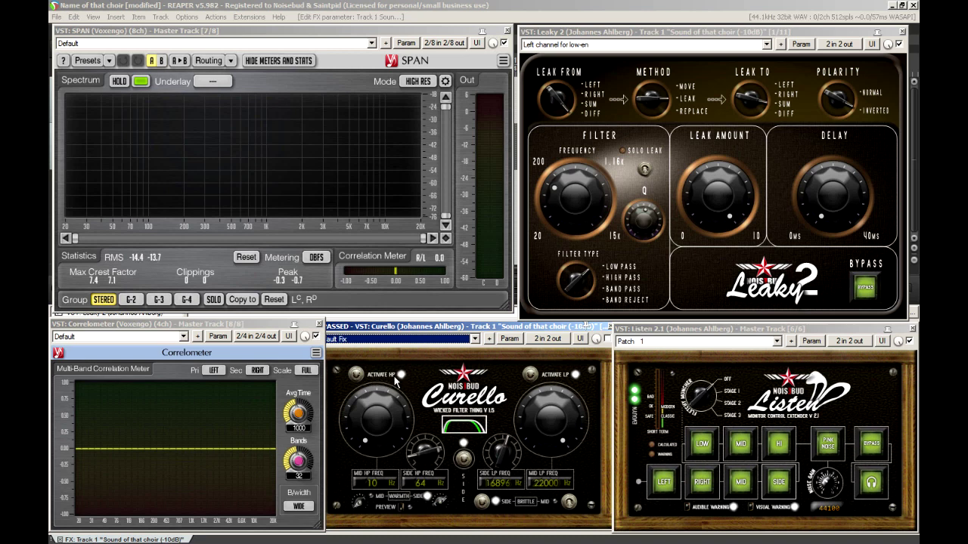
{"action": "left_click", "coordinate": [385, 436]}
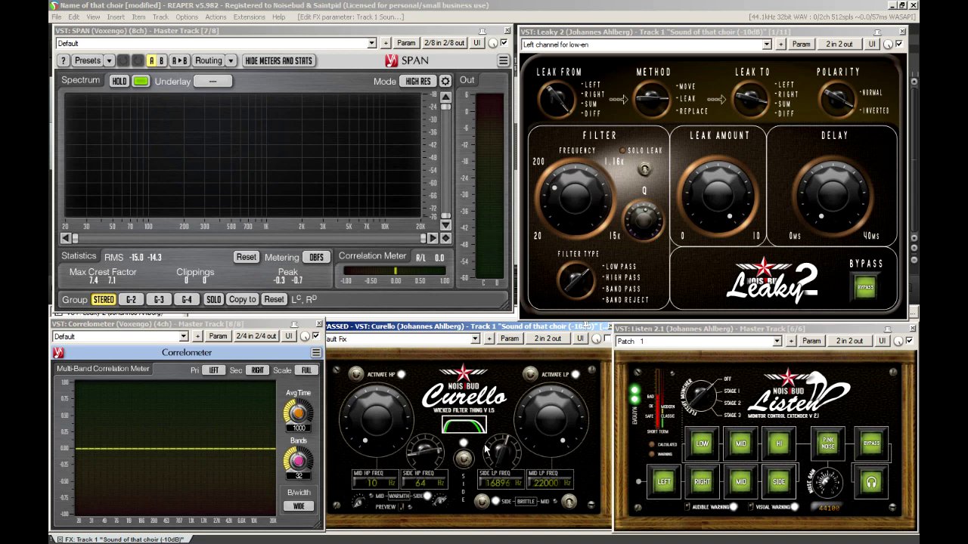
{"action": "left_click", "coordinate": [606, 340]}
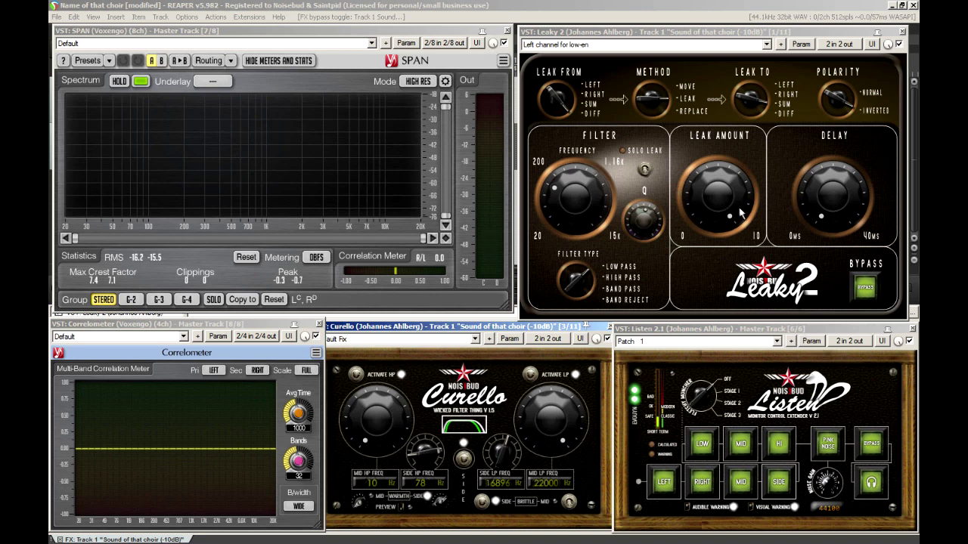
Play the track with Curello active and check the correlation around Curello's side high-pass and Leaky 2's filter frequency
{"action": "left_click", "coordinate": [490, 6]}
{"action": "key", "text": "space"}
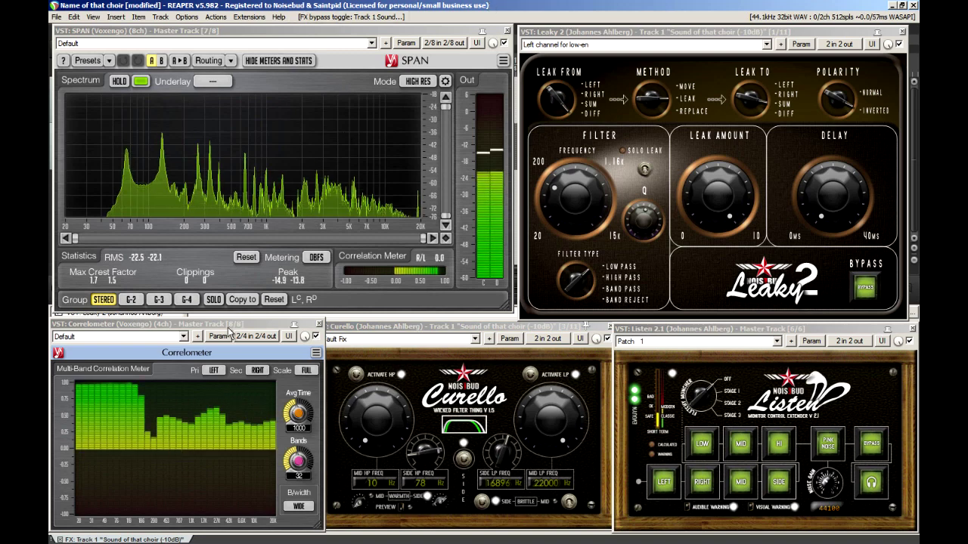
{"action": "left_click", "coordinate": [427, 456]}
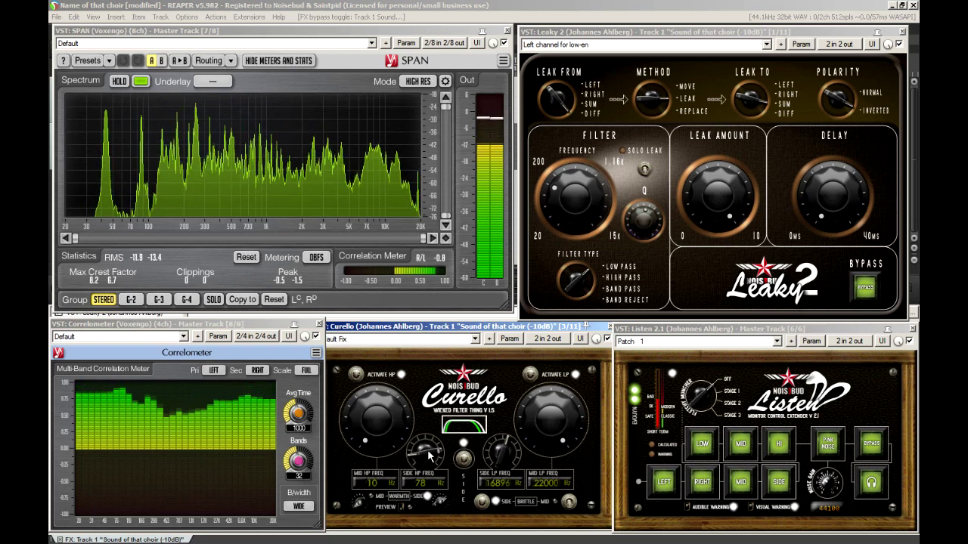
{"action": "left_click", "coordinate": [560, 201]}
{"action": "mouse_move", "coordinate": [563, 203]}
{"action": "left_mouse_down"}
{"action": "mouse_move", "coordinate": [590, 215]}
{"action": "mouse_move", "coordinate": [578, 221]}
{"action": "mouse_move", "coordinate": [578, 195]}
{"action": "left_mouse_up"}
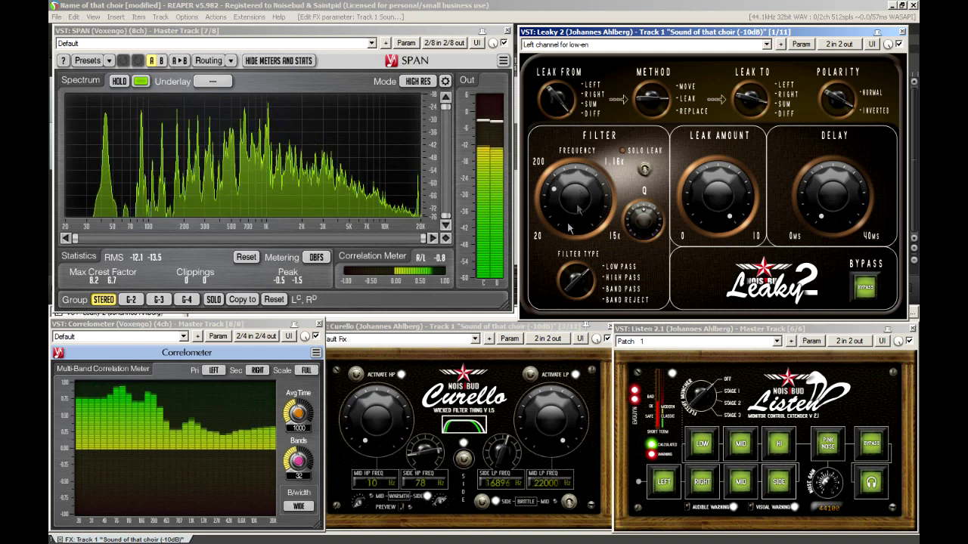
Fine-tune Curello's side high-pass frequency to 66 Hz using the correlation meters, and stop playback
{"action": "left_click", "coordinate": [427, 452]}
{"action": "left_click_drag", "start_coordinate": [427, 452], "coordinate": [429, 459]}
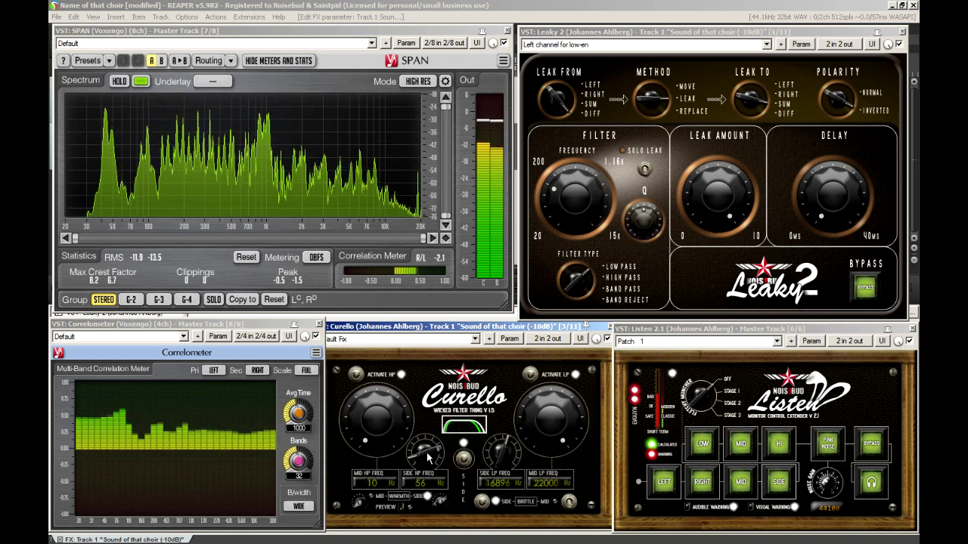
{"action": "left_click_drag", "start_coordinate": [427, 457], "coordinate": [429, 458]}
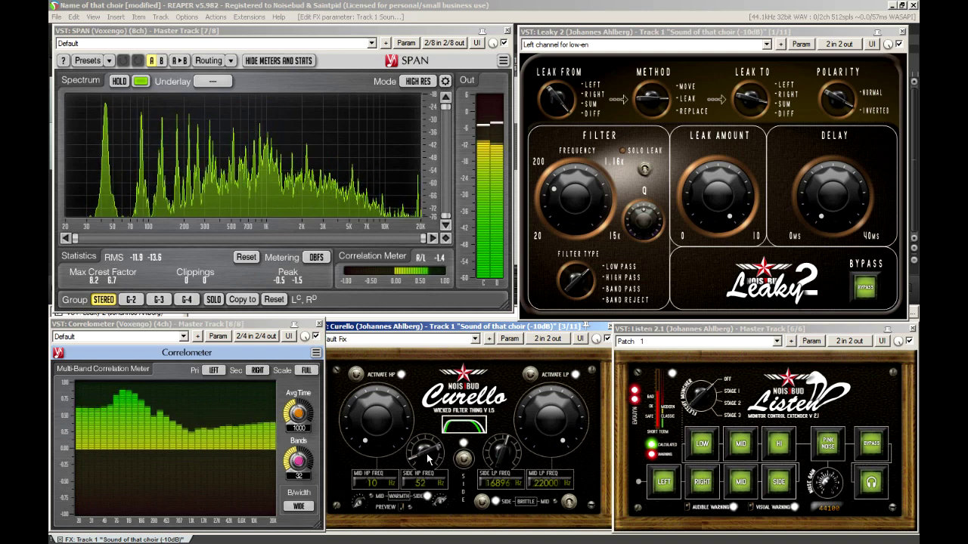
{"action": "left_click_drag", "start_coordinate": [428, 458], "coordinate": [429, 456]}
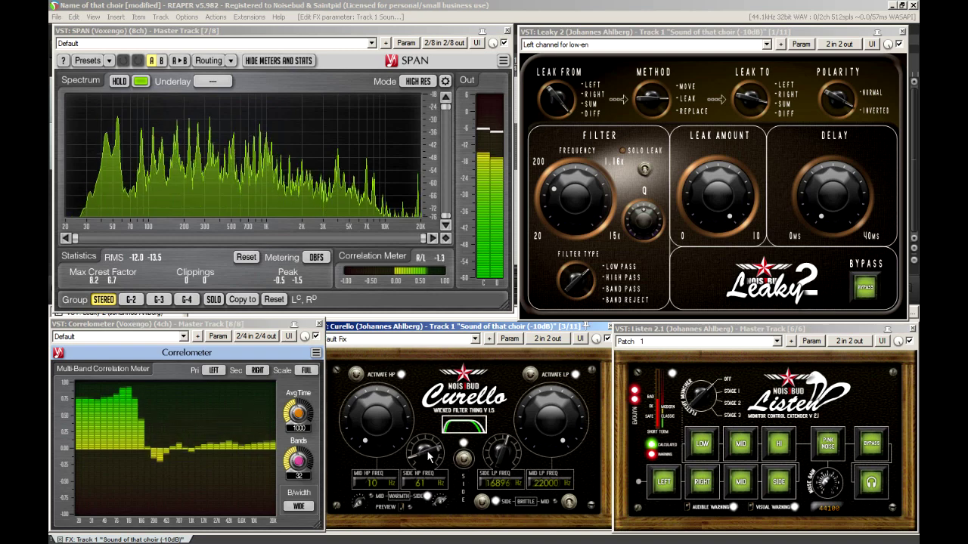
{"action": "left_click_drag", "start_coordinate": [435, 453], "coordinate": [437, 451]}
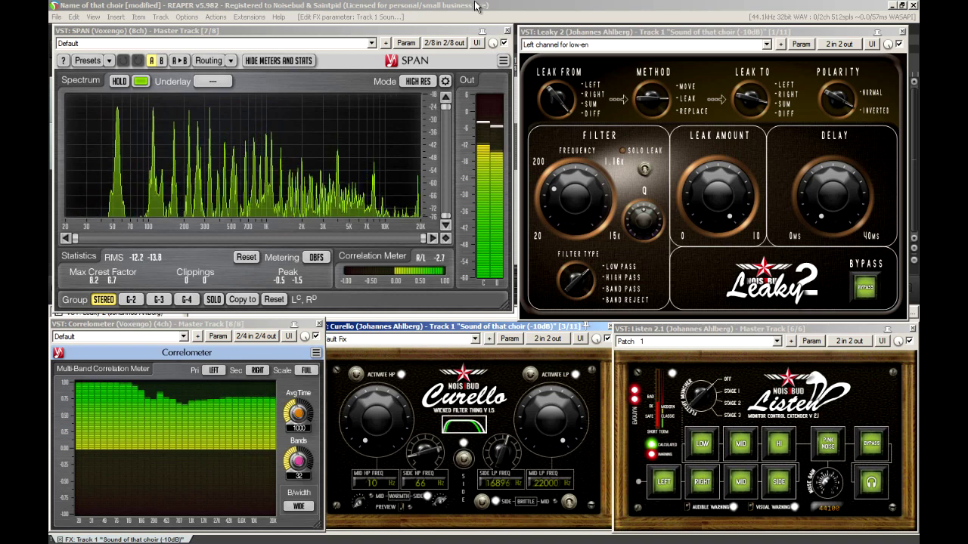
{"action": "key", "text": "space"}
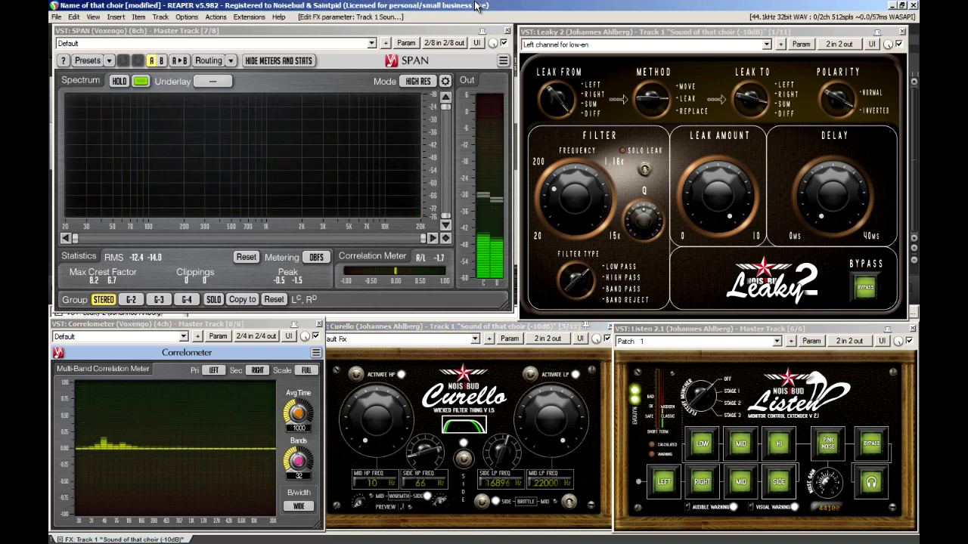